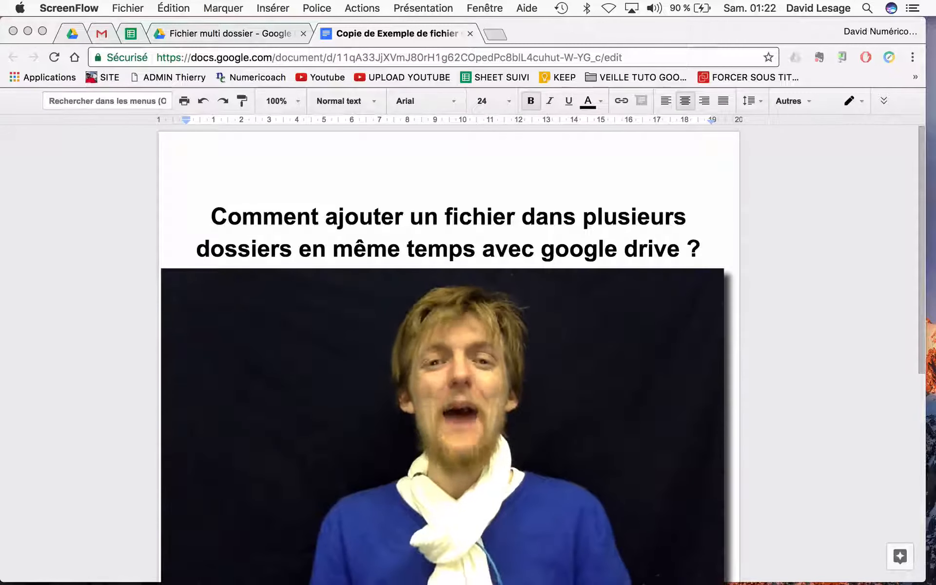
- Switch to the Google Drive folder Fichier multi dossier and review its example files and the subfolders Dossier 1 and Dossier 2
click(208, 32)
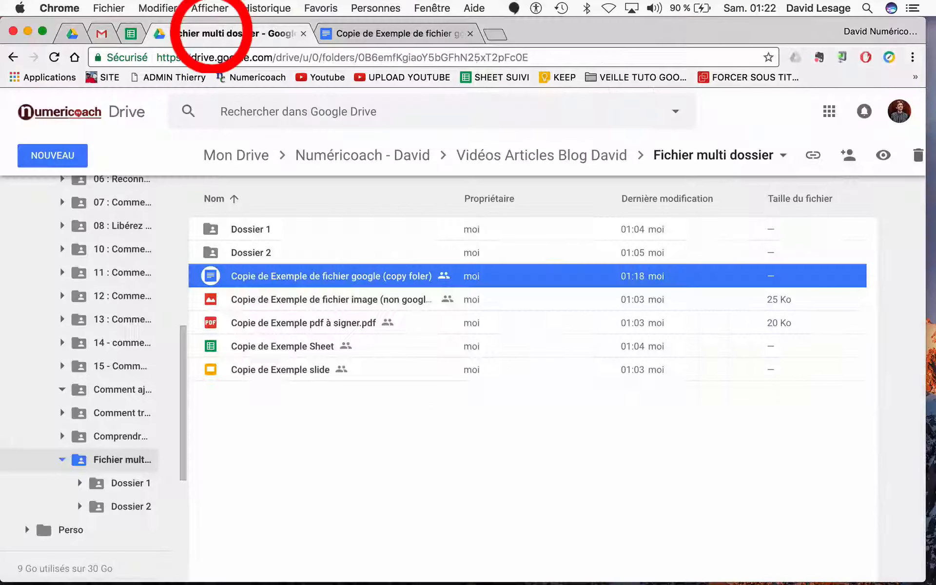
click(323, 449)
click(249, 277)
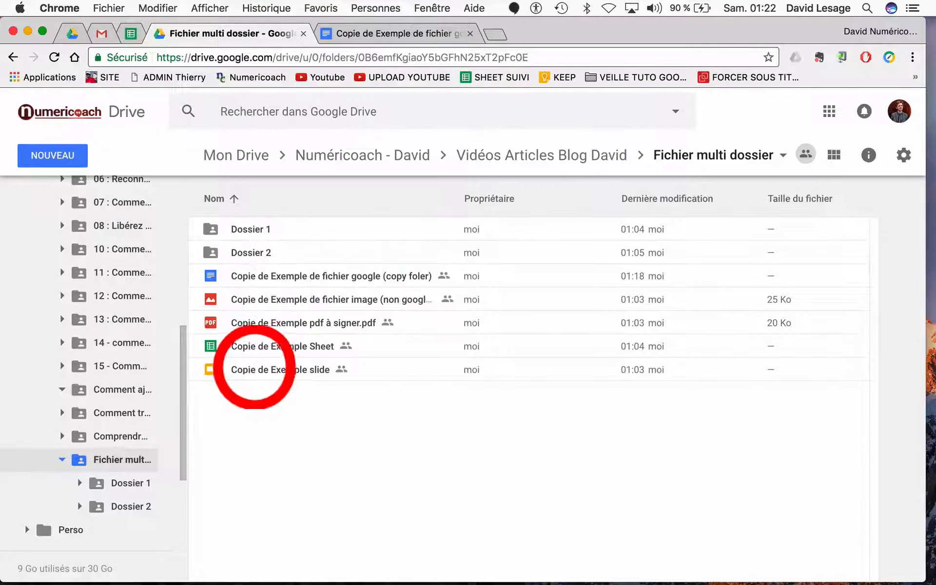
click(224, 373)
key(Up)
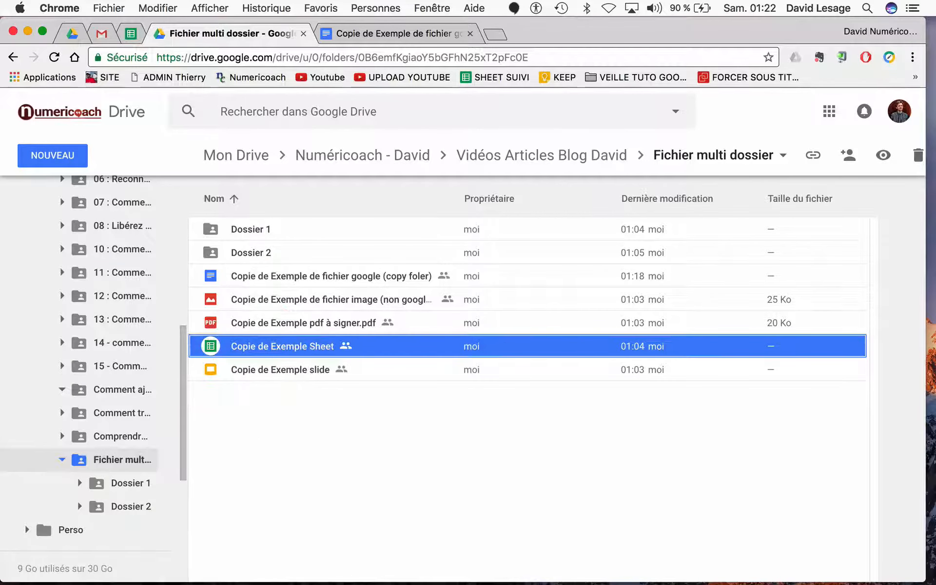
key(Up)
key(Up)
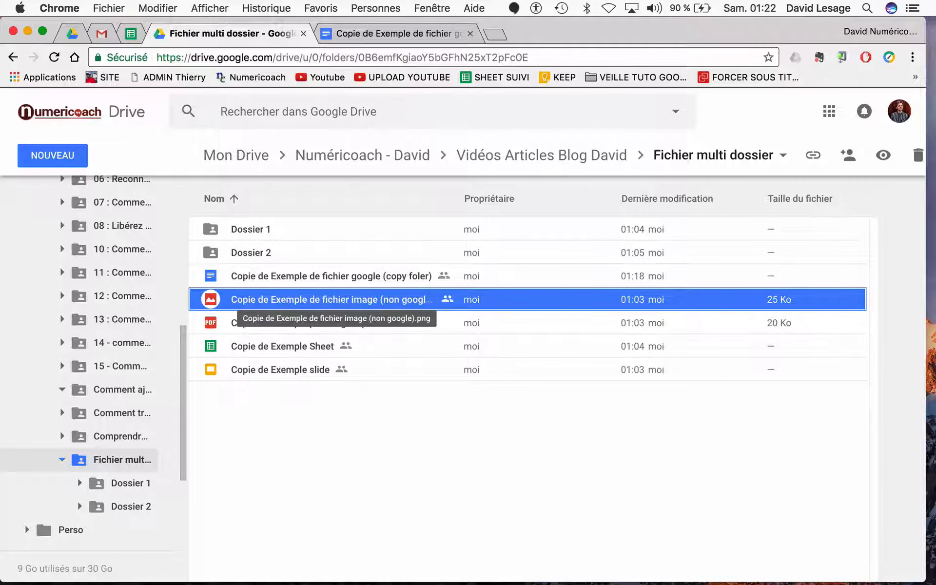
key(Up)
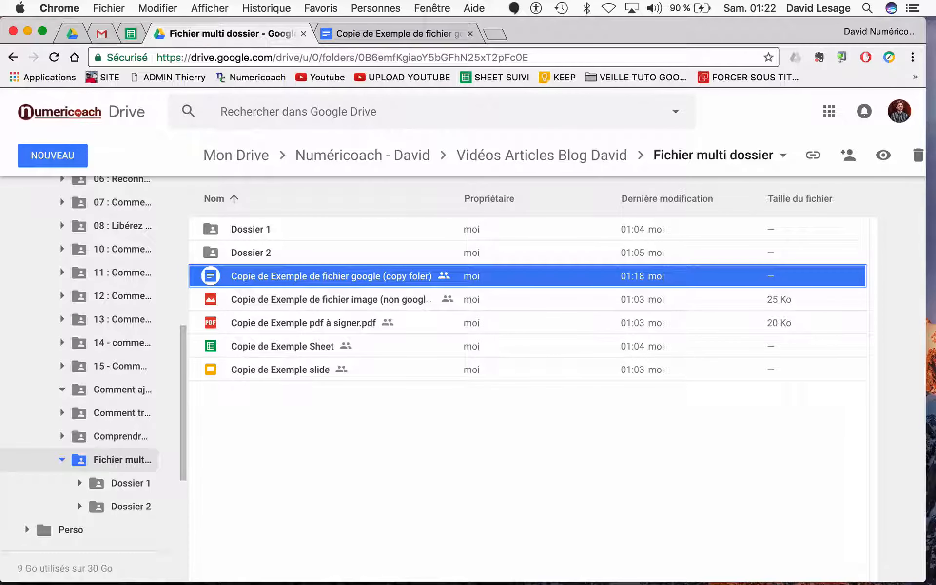
click(242, 229)
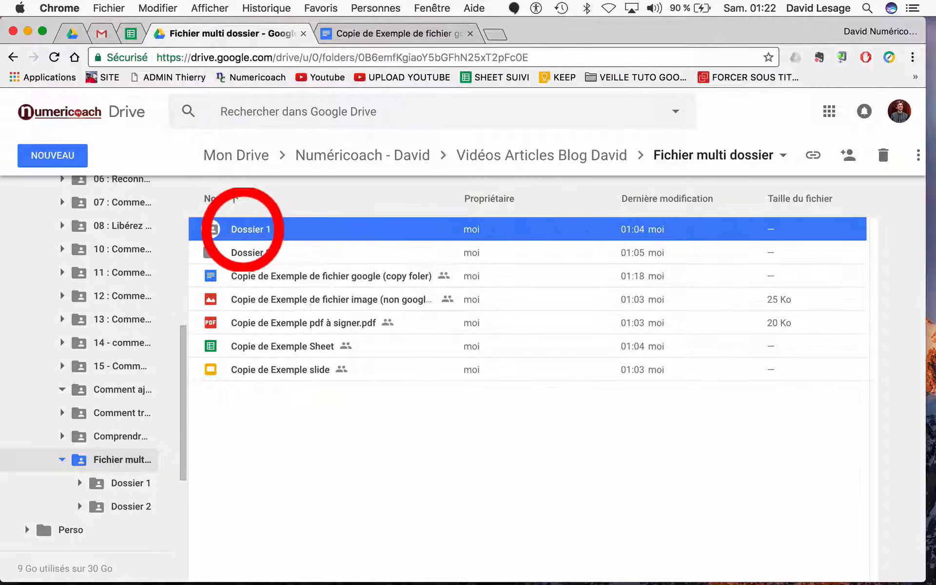
key(Down)
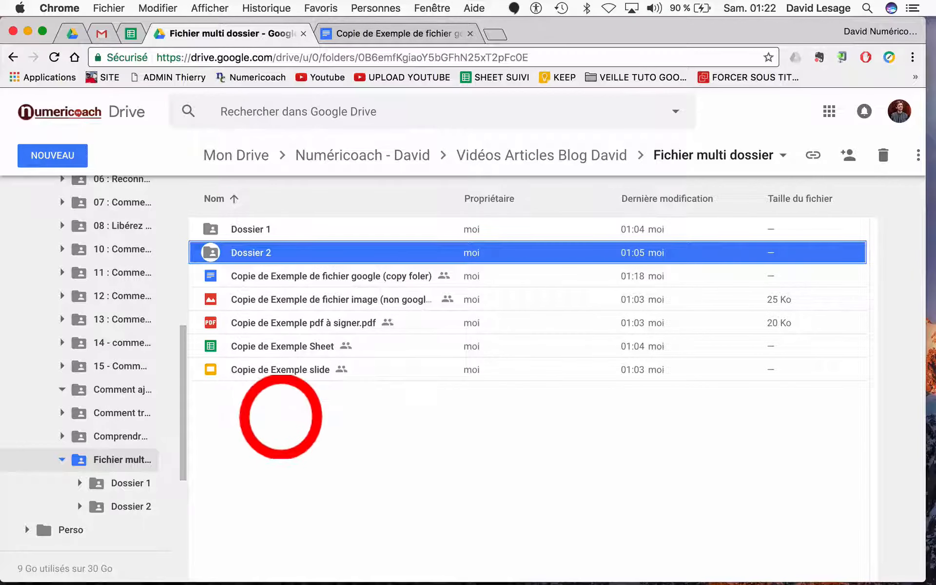
click(281, 417)
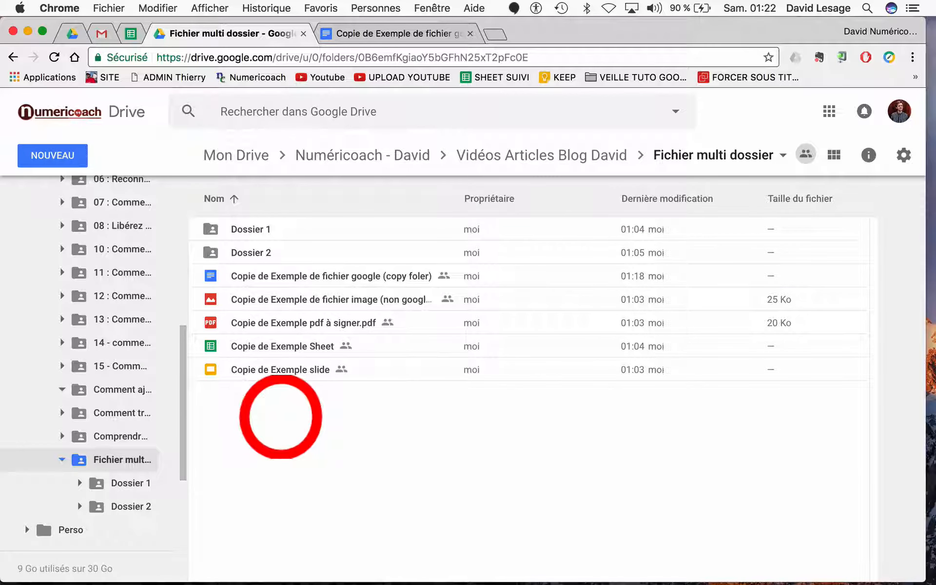
- Move the five example files from Fichier multi dossier into Dossier 1 and accept the access change
drag(280, 417, 277, 277)
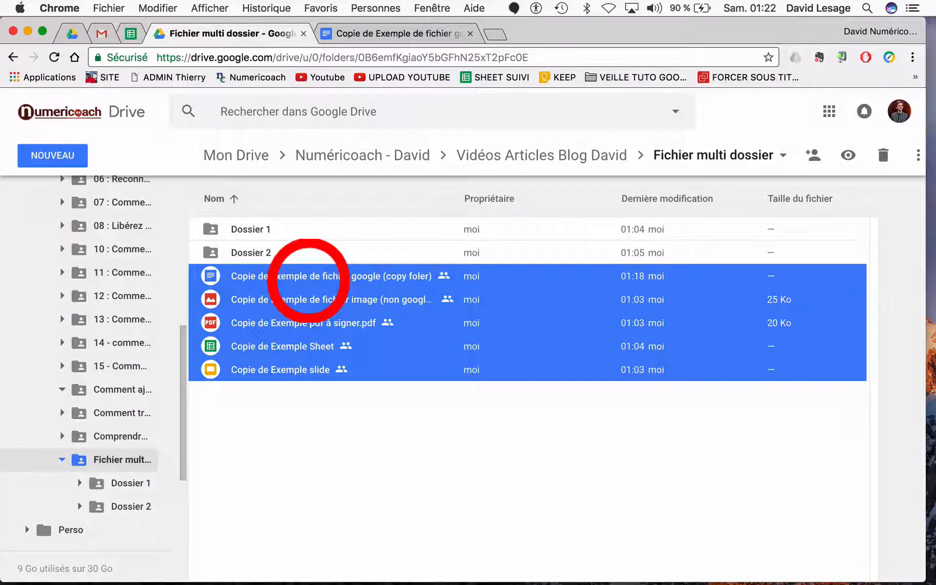
right_click(308, 277)
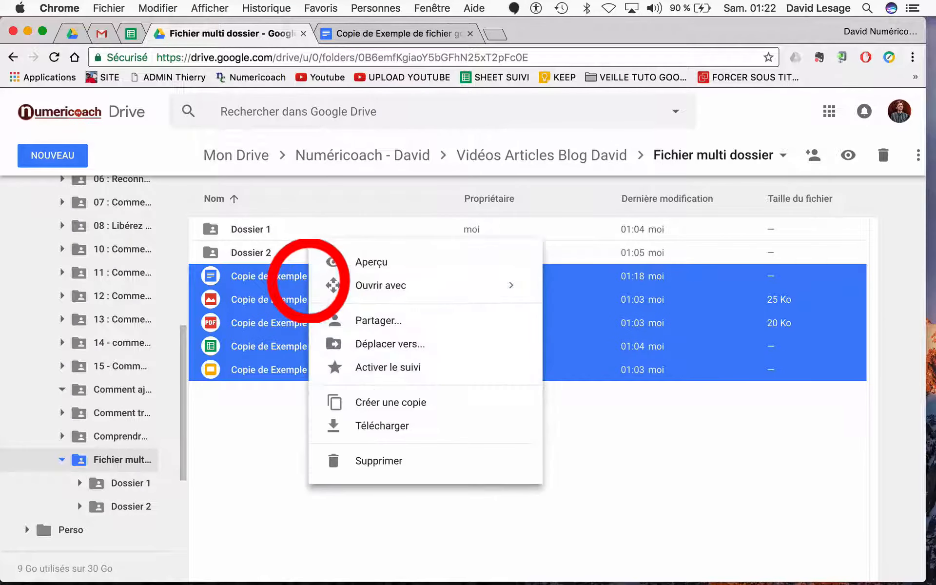
click(385, 344)
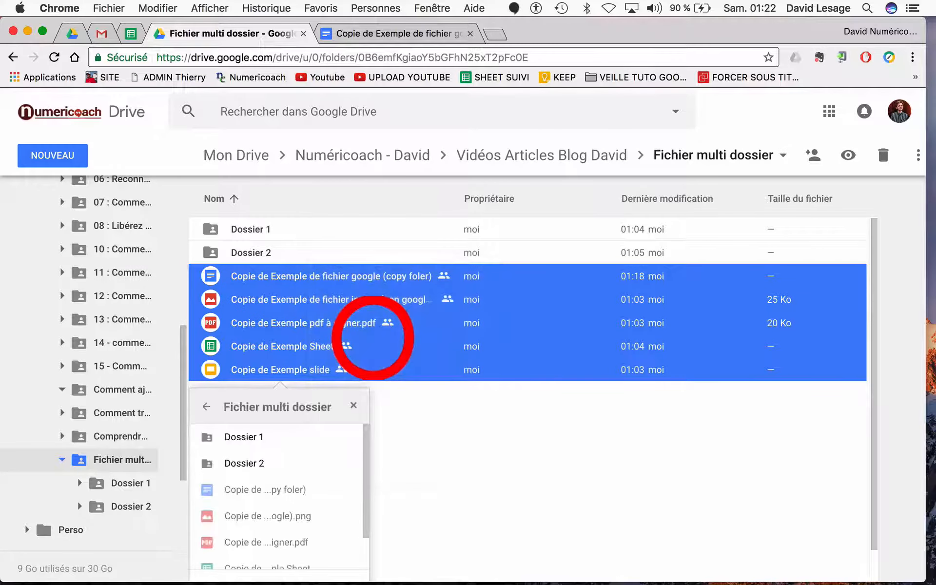
click(232, 436)
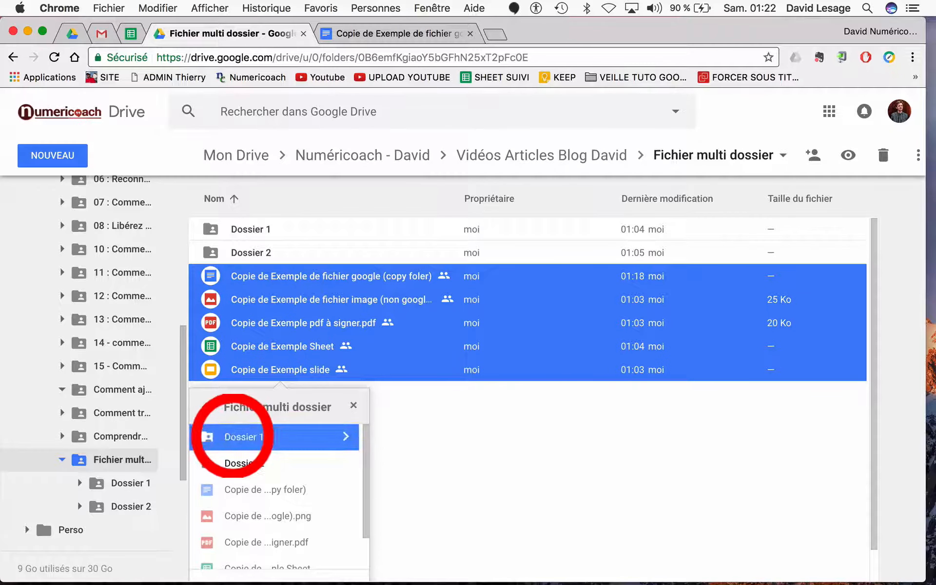
click(353, 405)
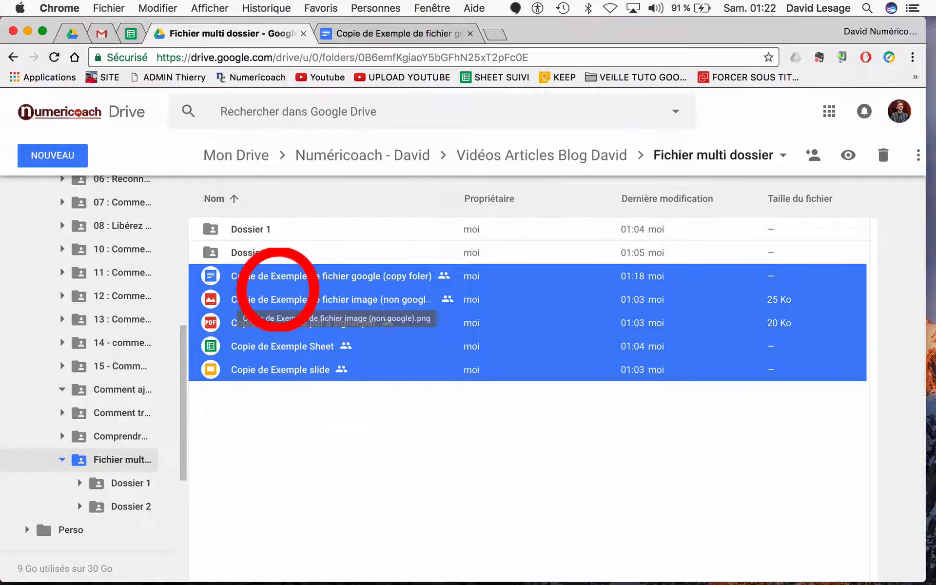
drag(281, 293, 231, 228)
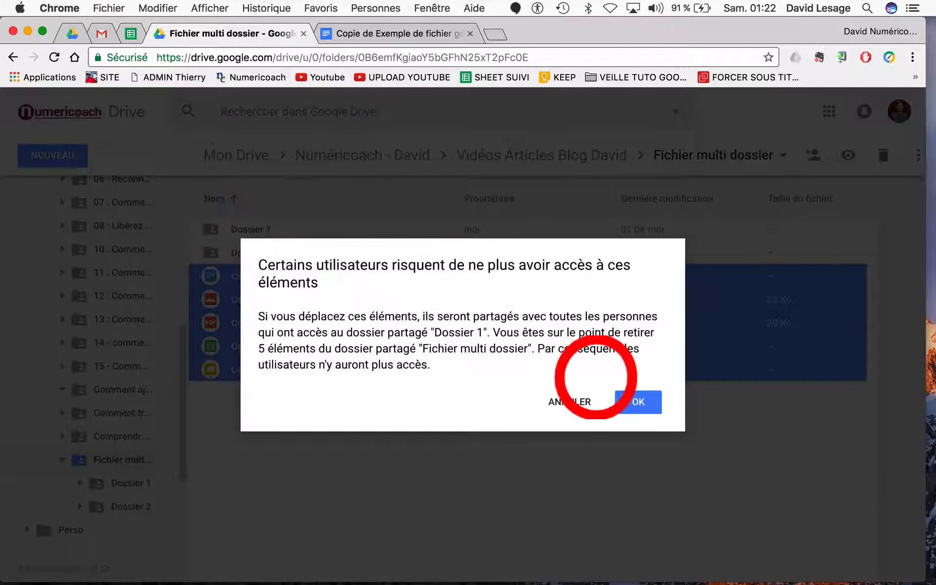
click(632, 401)
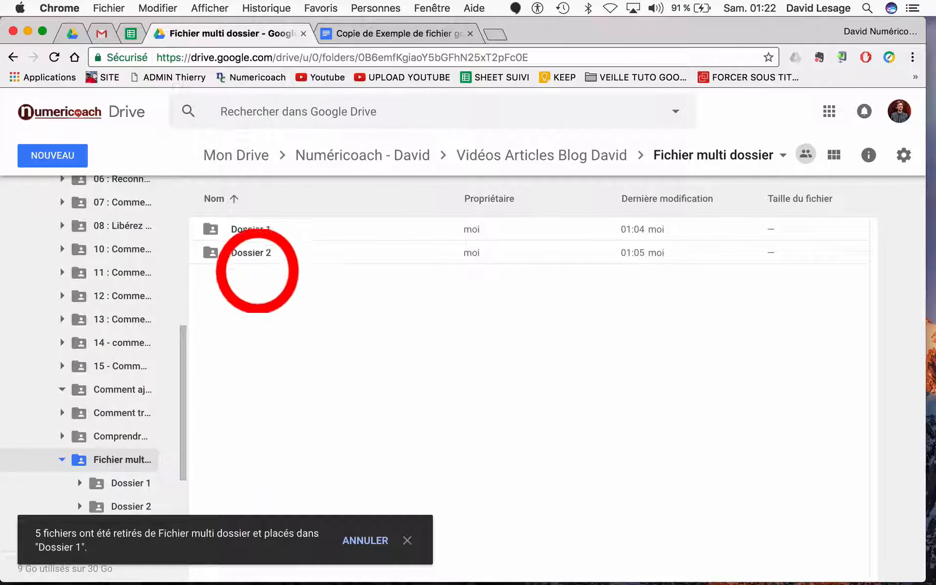
- Move all files in Dossier 1 back to Fichier multi dossier, accept the access change and return to that folder
double_click(258, 229)
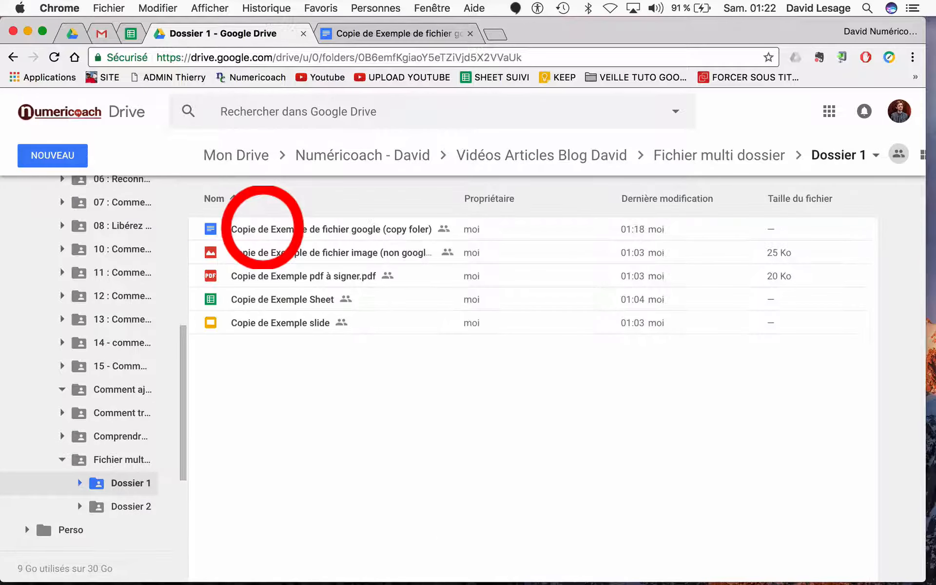
key(super+a)
drag(286, 224, 672, 151)
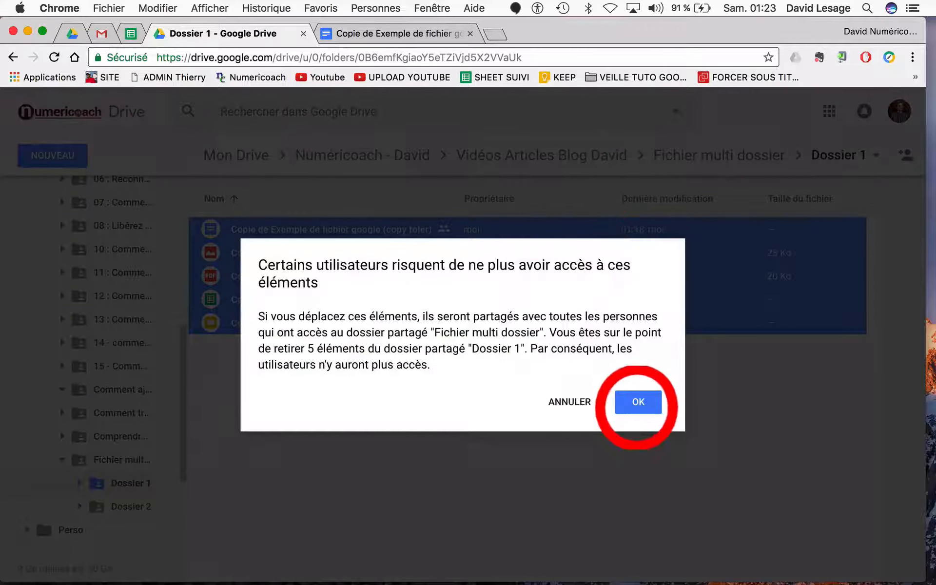
click(636, 407)
click(685, 155)
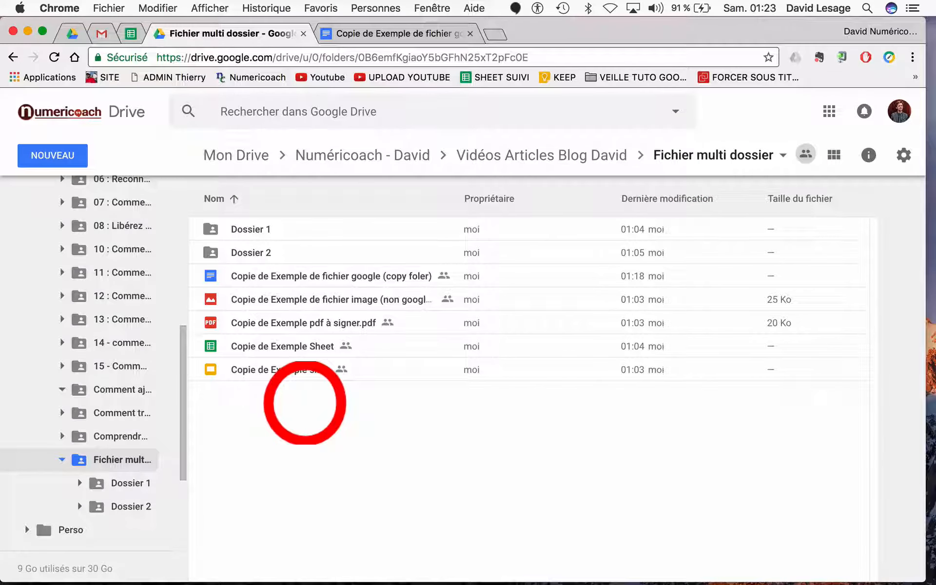
- Select the five example files, start adding them to another folder and browse the folder chooser to Fichier multi dossier
drag(273, 422, 255, 278)
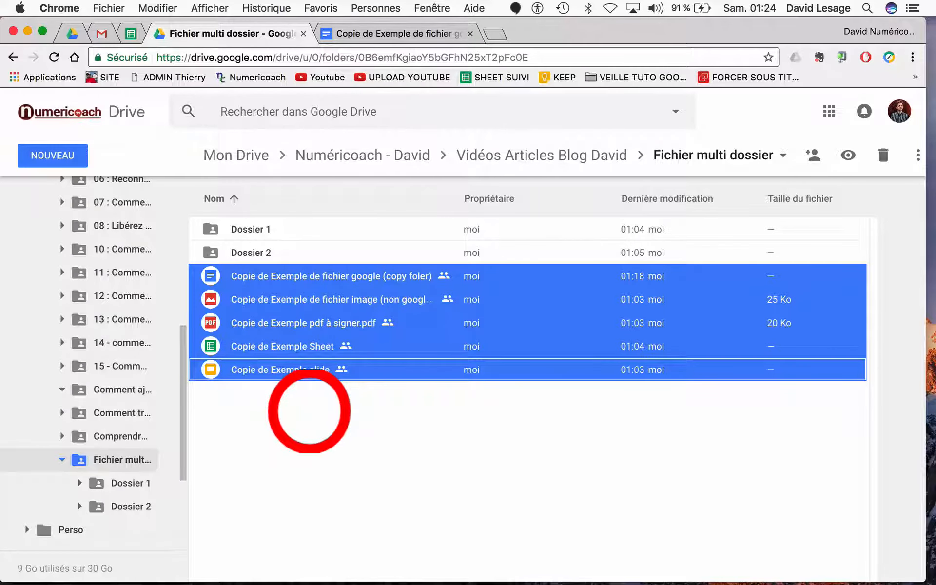
key(shift+z)
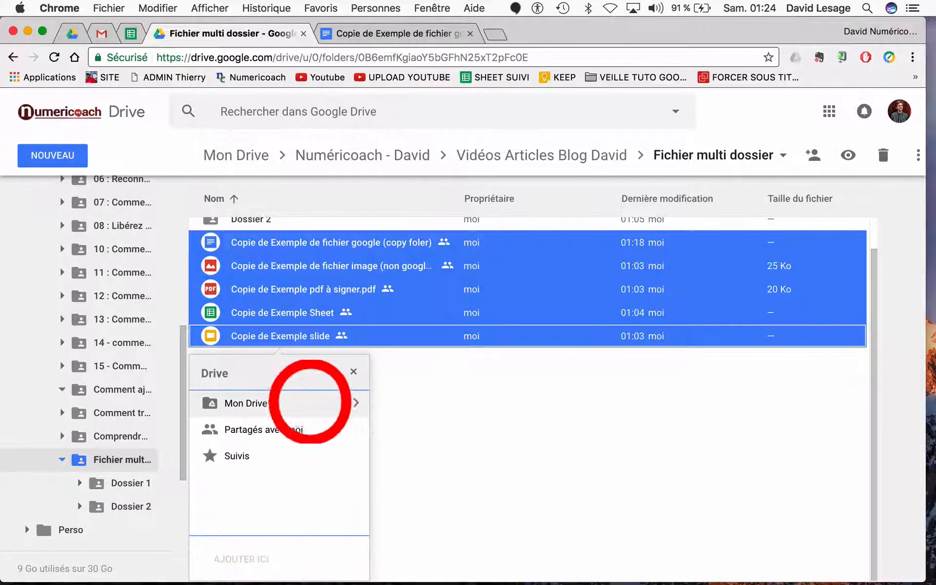
click(355, 402)
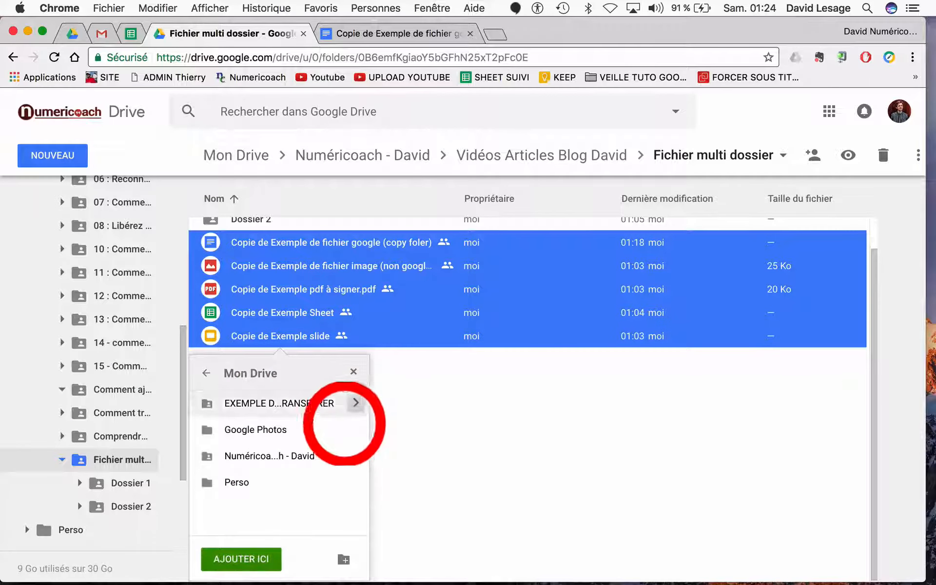
click(356, 455)
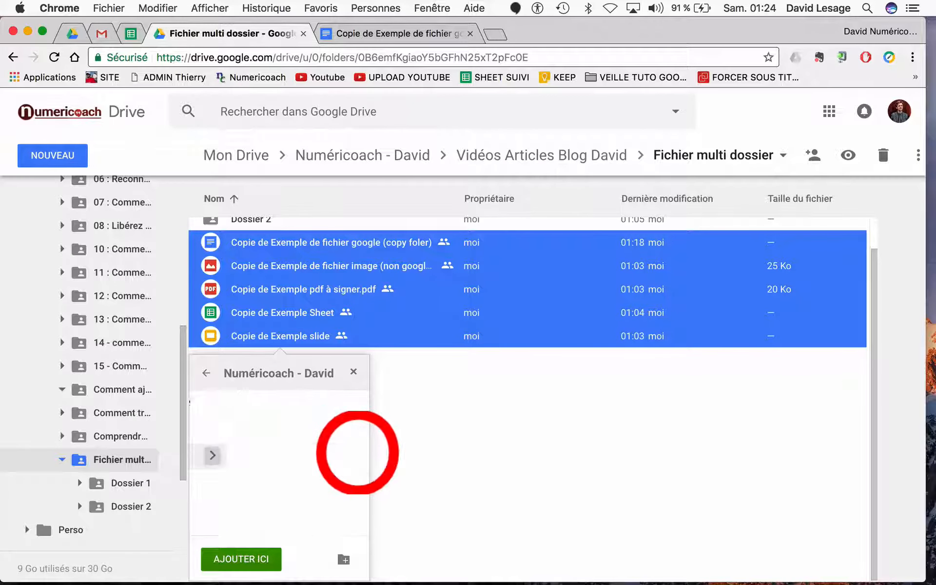
click(345, 481)
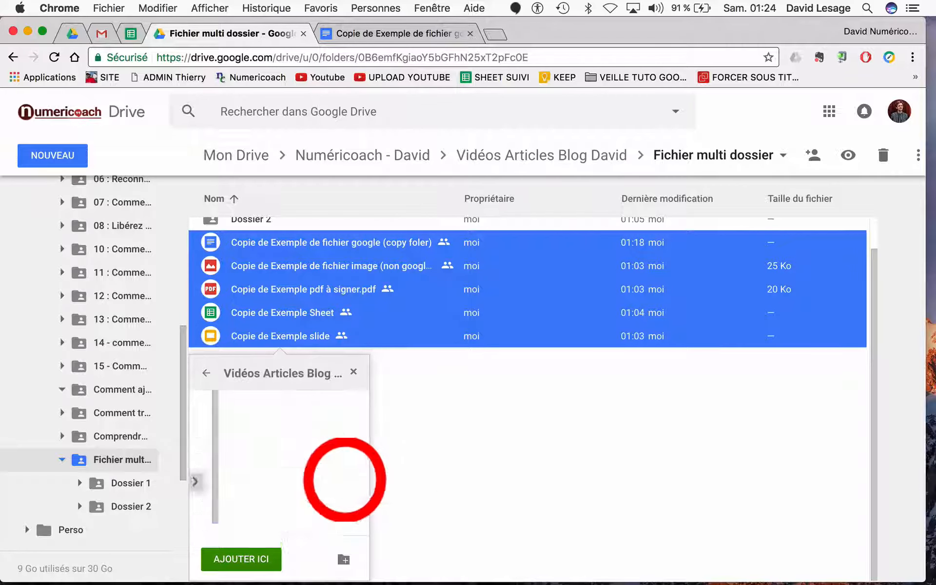
scroll(318, 453, down, 5)
scroll(301, 443, down, 3)
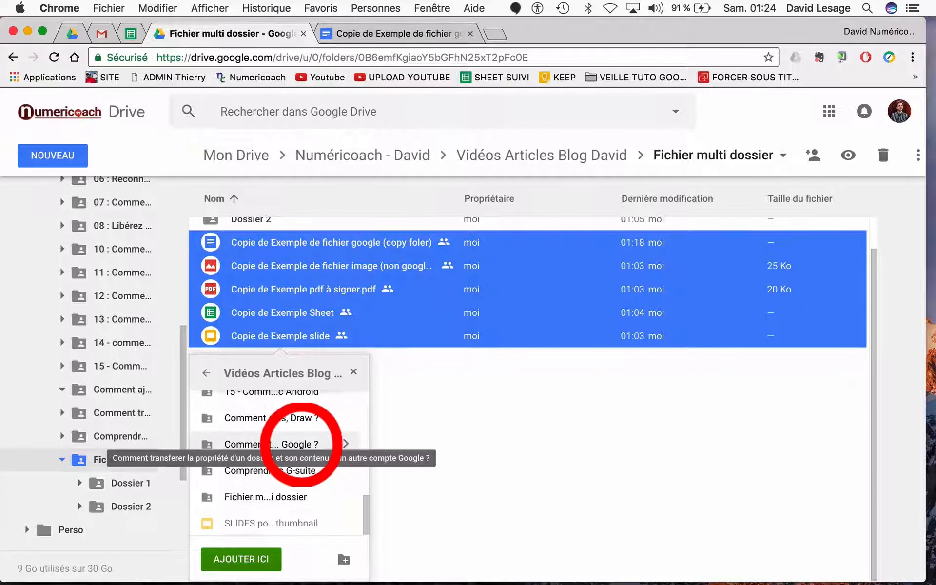
click(344, 498)
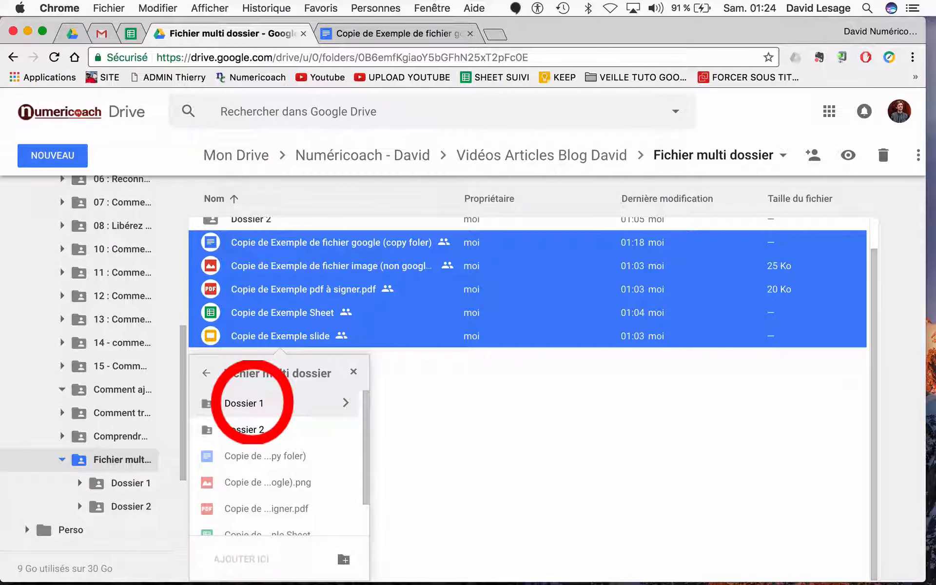
- Add the selected files to Dossier 1 and accept sharing them with everyone who has access to it
click(252, 402)
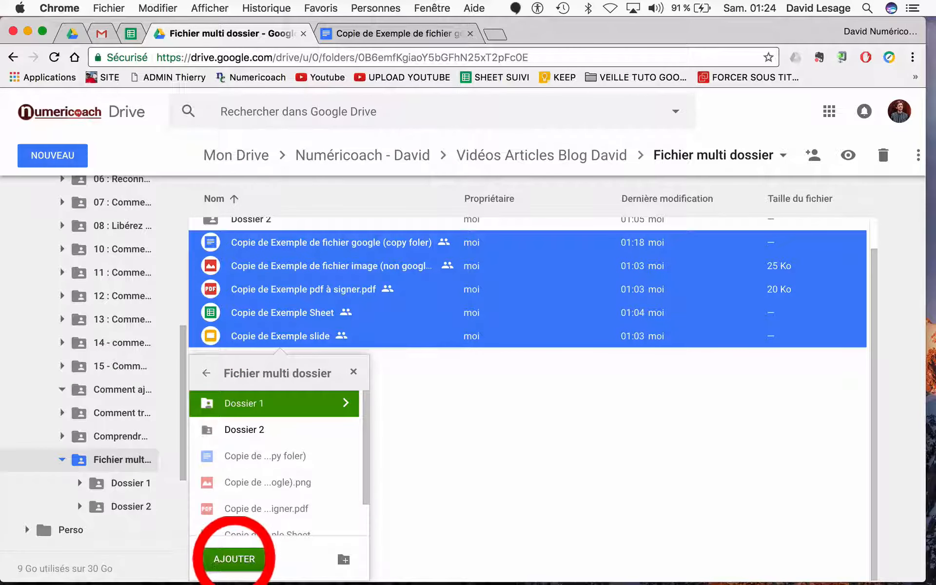
click(234, 558)
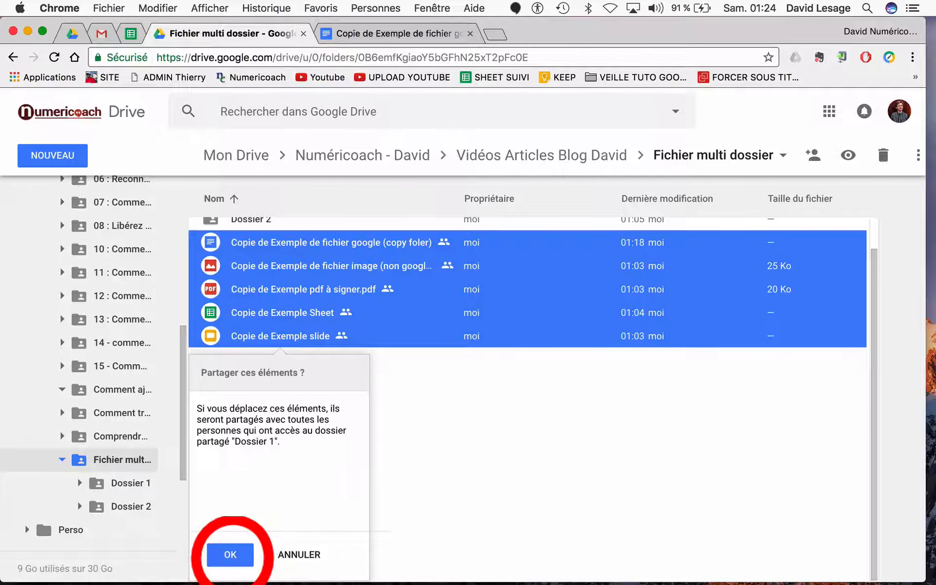
click(231, 556)
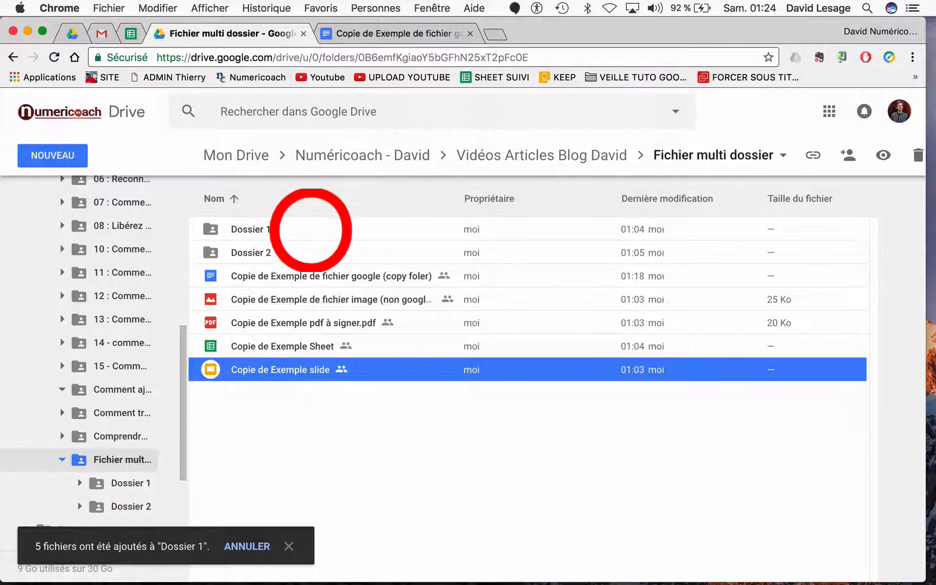
- Check the contents of Dossier 1 and examine the locations in the details of Copie de Exemple de fichier google (copy foler)
double_click(312, 229)
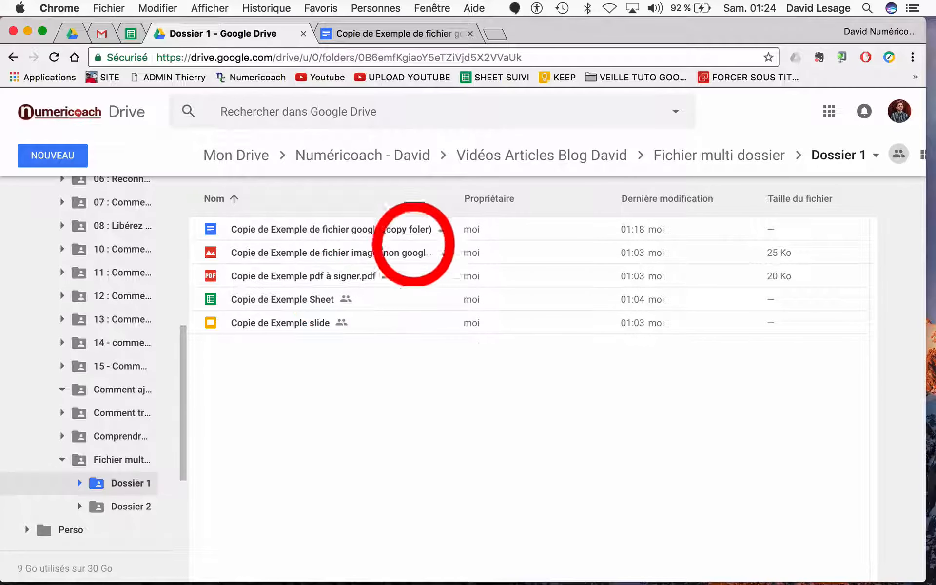
click(748, 156)
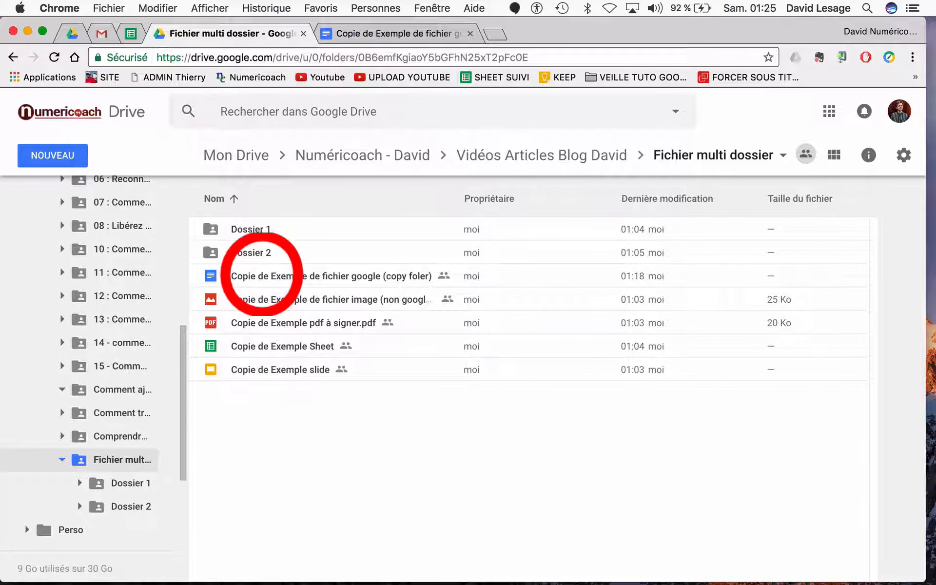
click(262, 276)
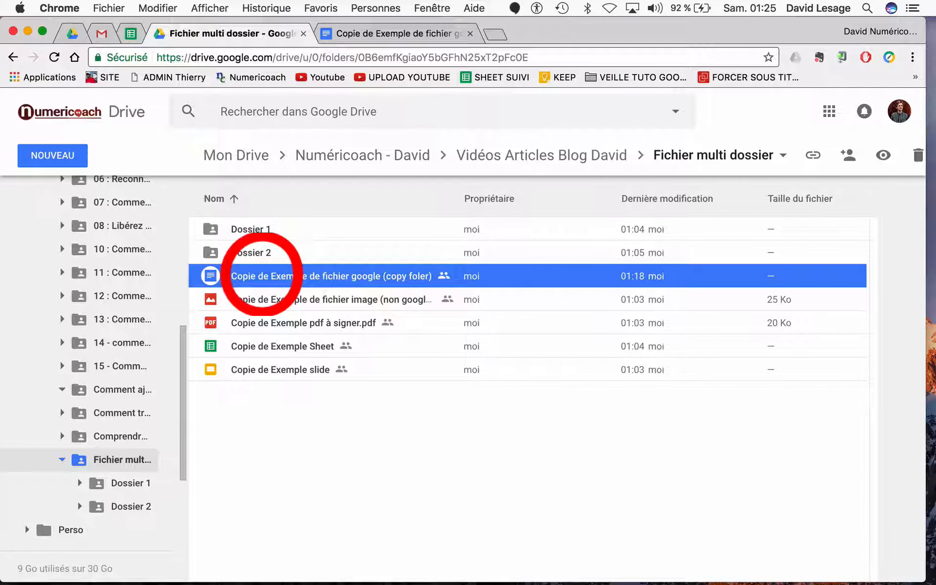
right_click(262, 275)
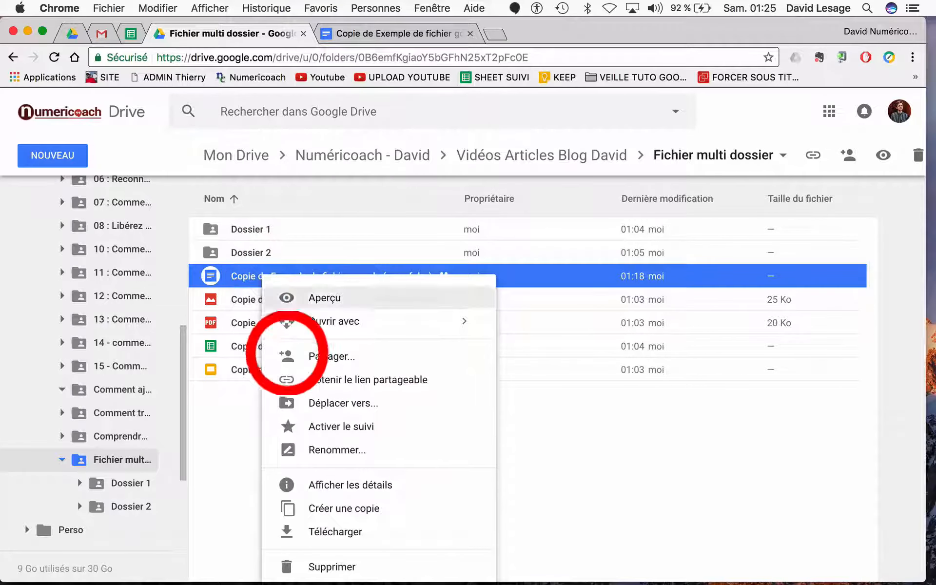
click(299, 484)
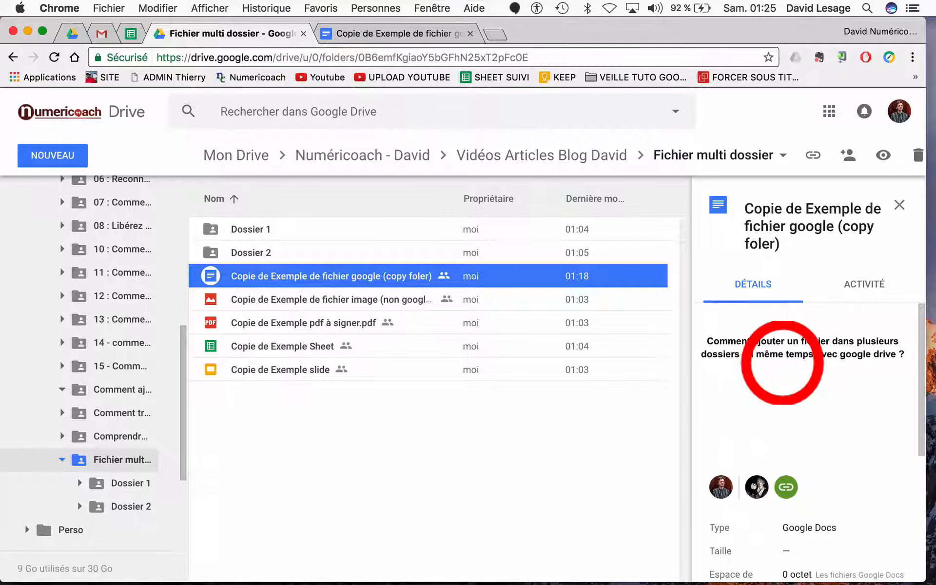
scroll(789, 341, down, 5)
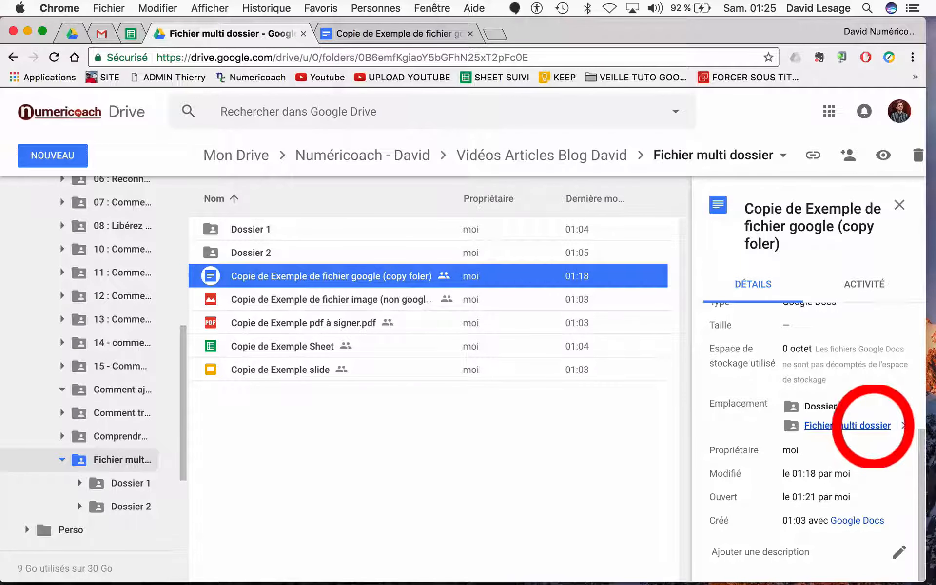
click(517, 412)
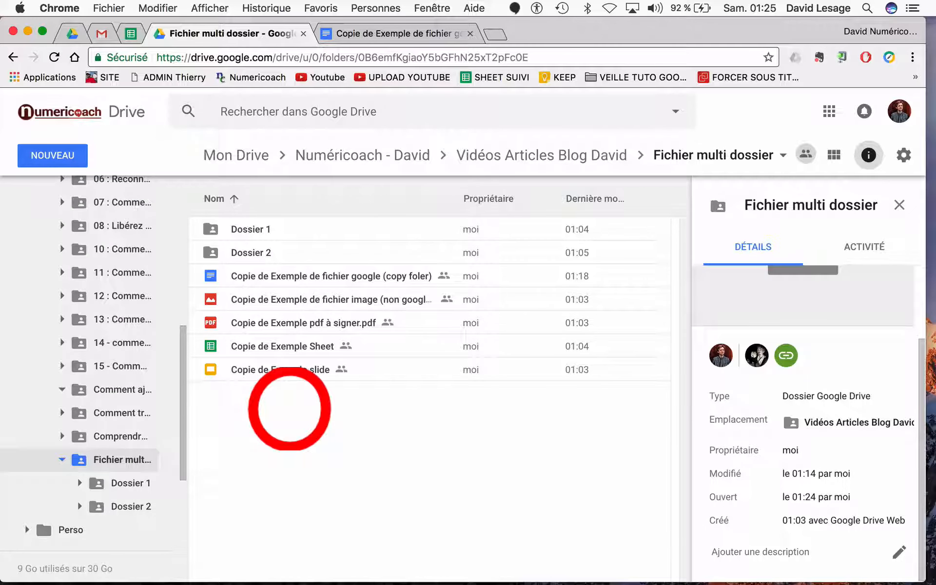
- Add the five example files to Dossier 2 while keeping them in Fichier multi dossier, accepting the sharing of the items
drag(289, 408, 262, 272)
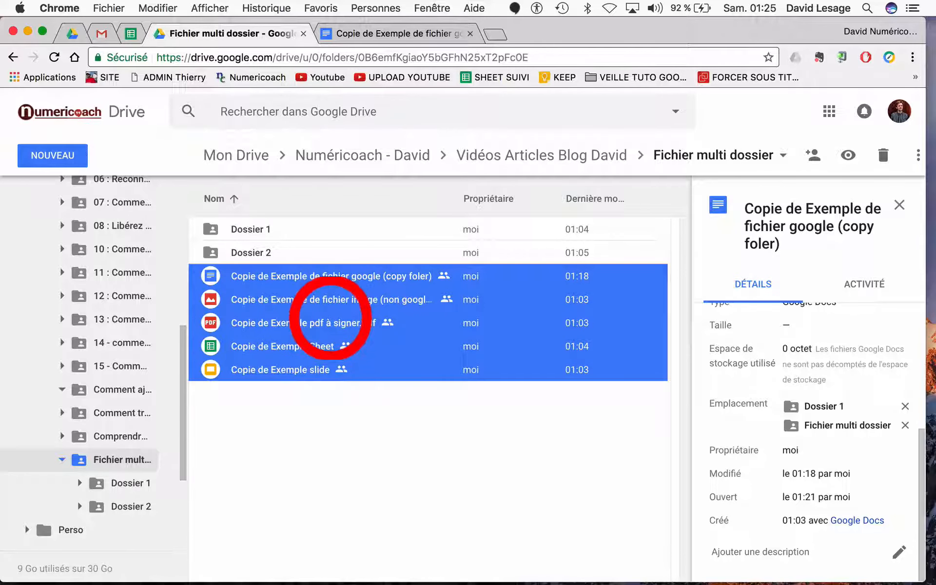
drag(325, 358, 246, 249)
drag(276, 271, 254, 246)
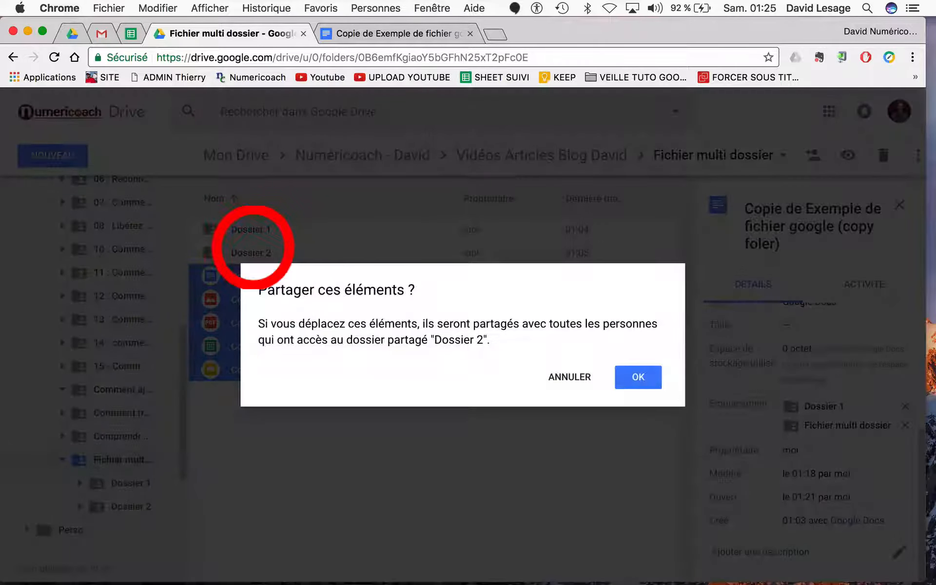
click(638, 376)
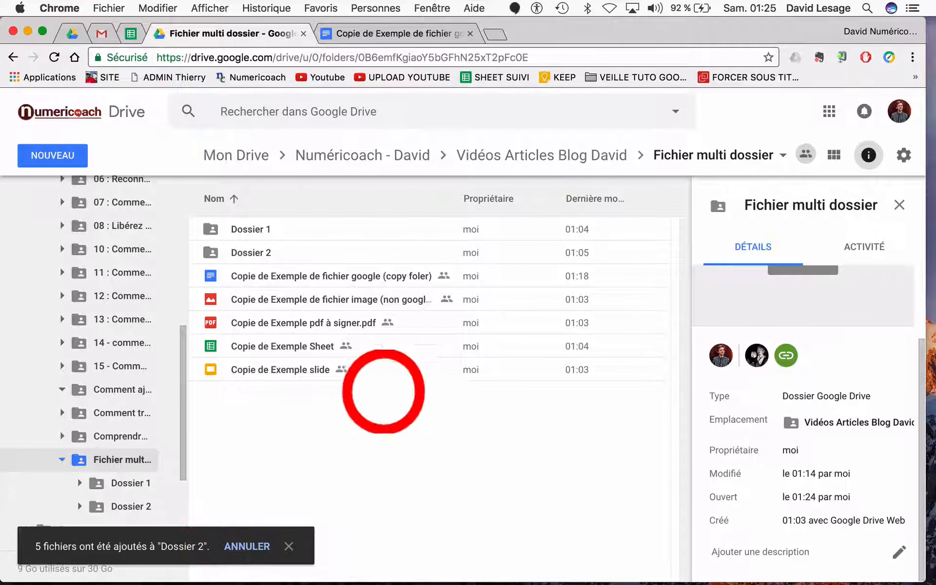
- Check the locations of Copie de Exemple pdf à signer.pdf and the Google Docs copy, view Dossier 2's contents and return to Fichier multi dossier
click(301, 324)
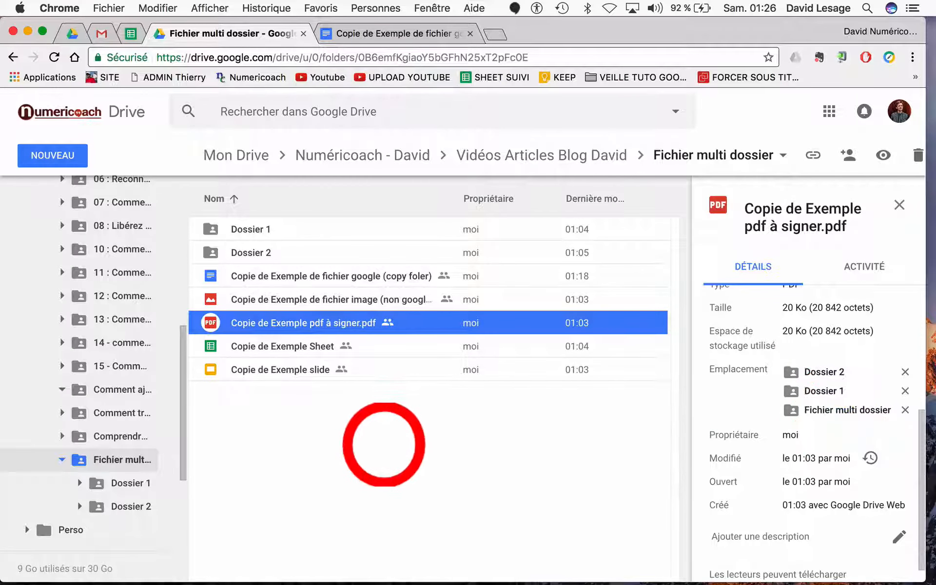
click(383, 442)
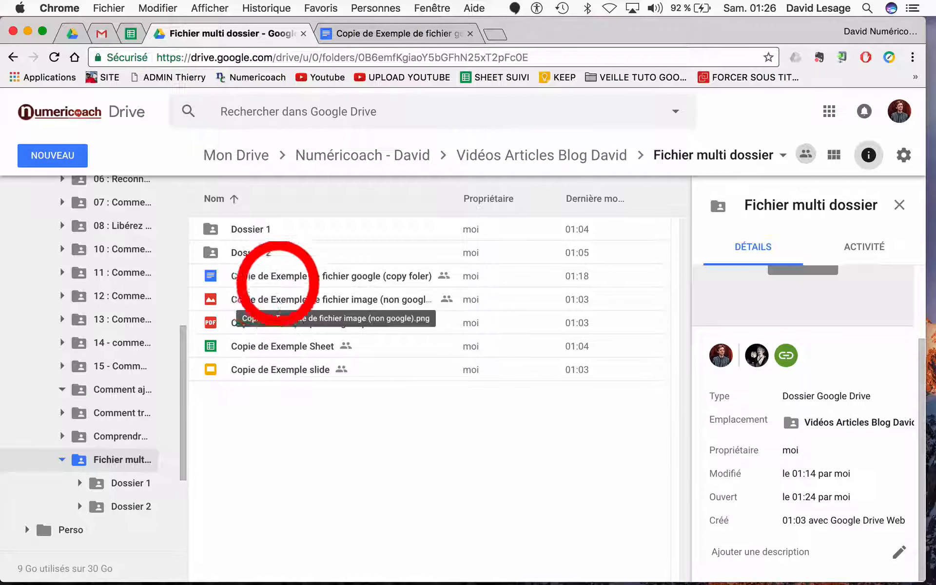
click(255, 274)
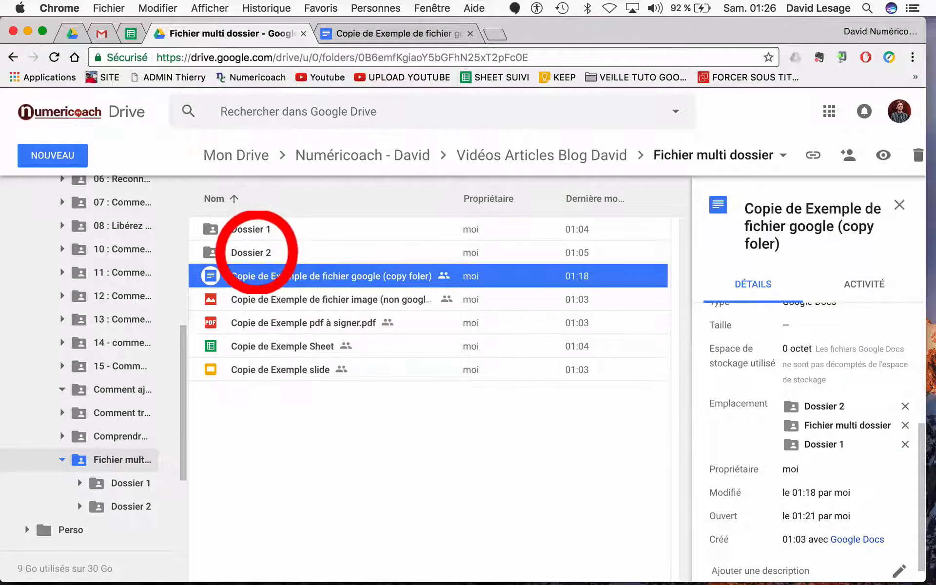
double_click(253, 251)
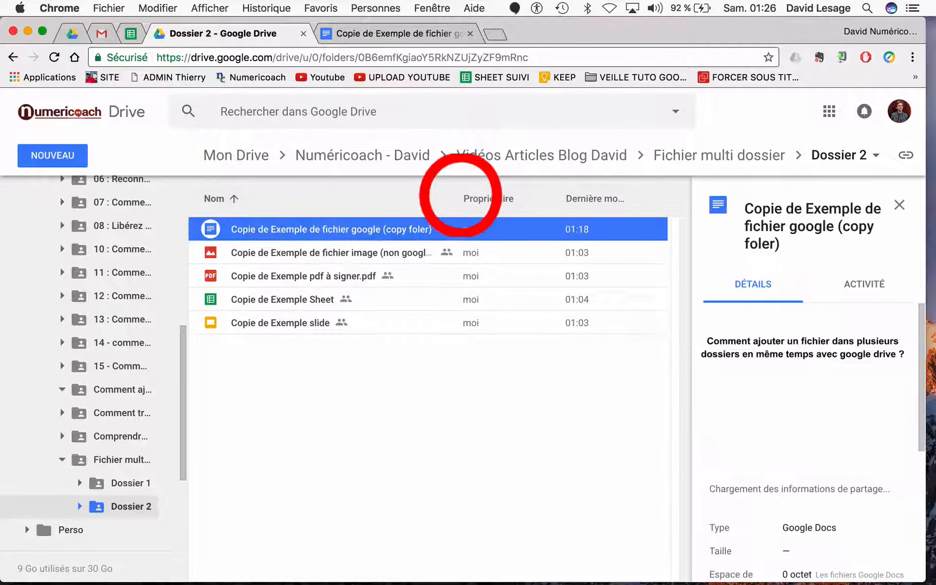
click(707, 155)
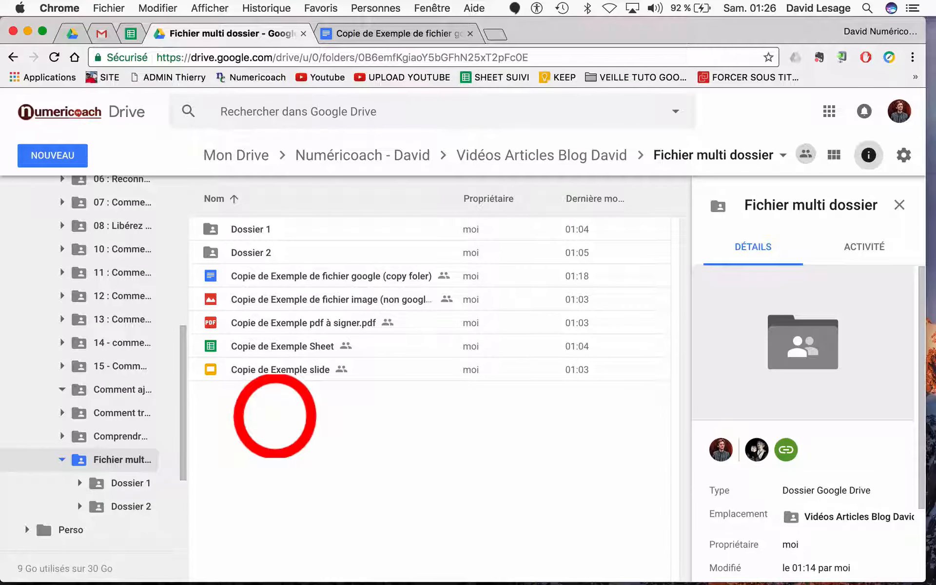
- Create a new folder named Dossier 3 inside Fichier multi dossier
right_click(274, 415)
click(334, 226)
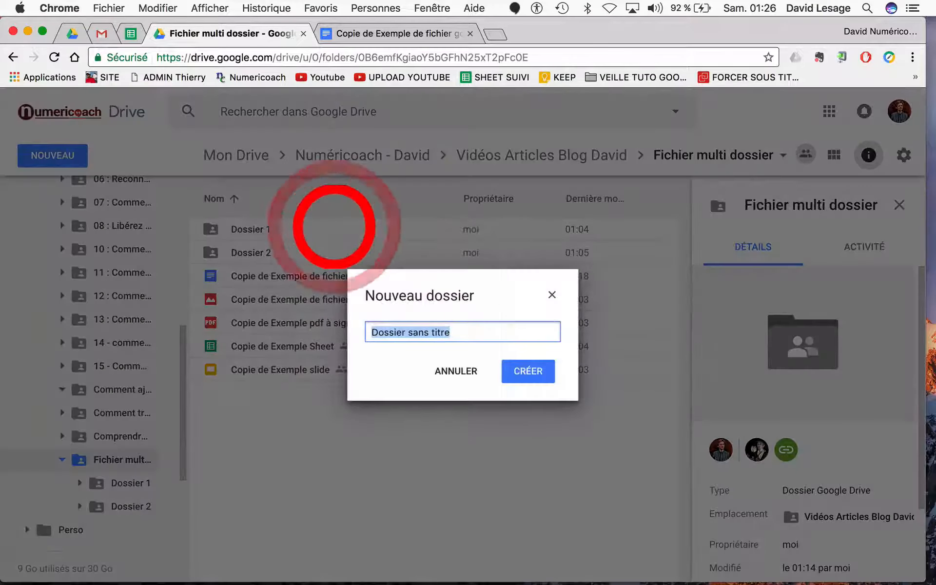
text(Dossier 3)
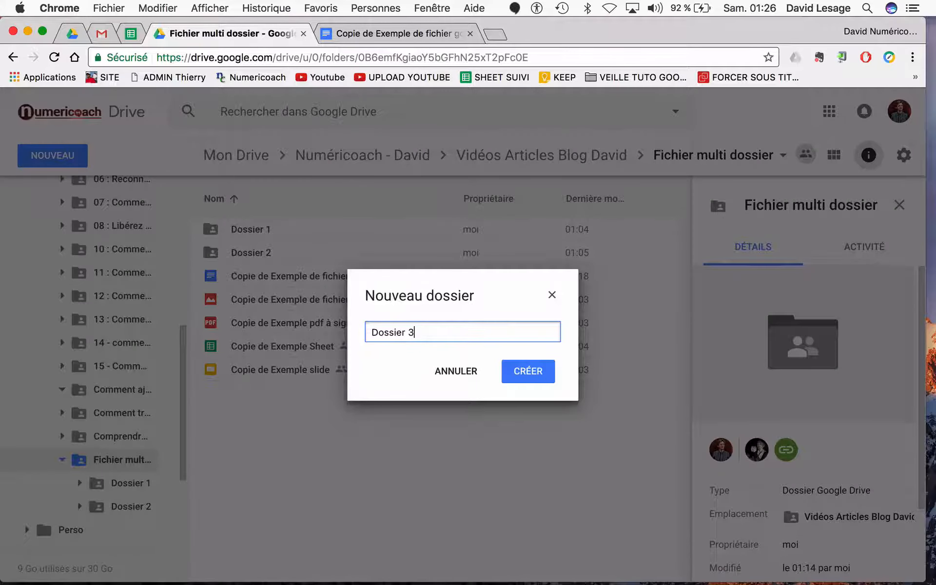
key(Return)
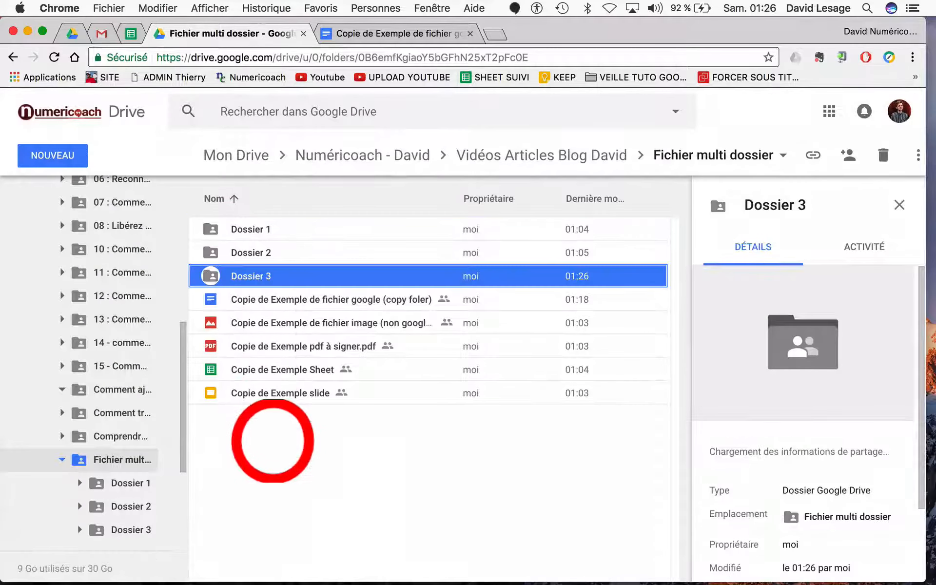
- Select the five example files and add them to Dossier 3 through the move-to folder chooser, using the add option instead of moving
drag(272, 441, 285, 303)
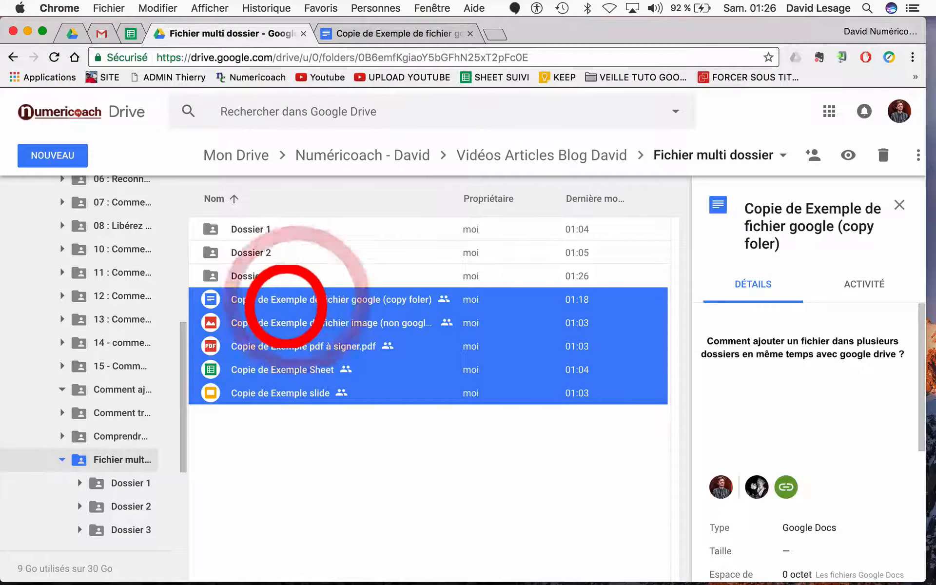
right_click(285, 300)
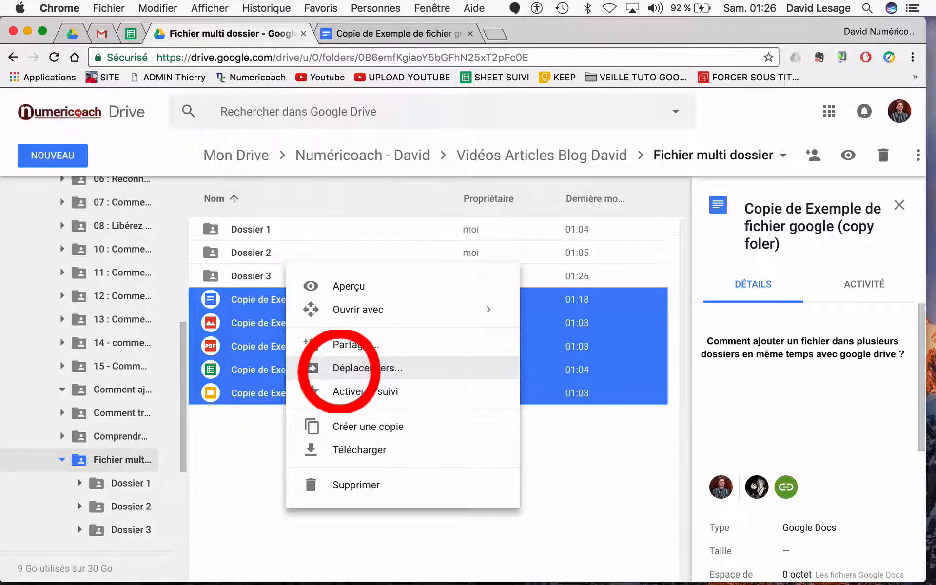
click(339, 368)
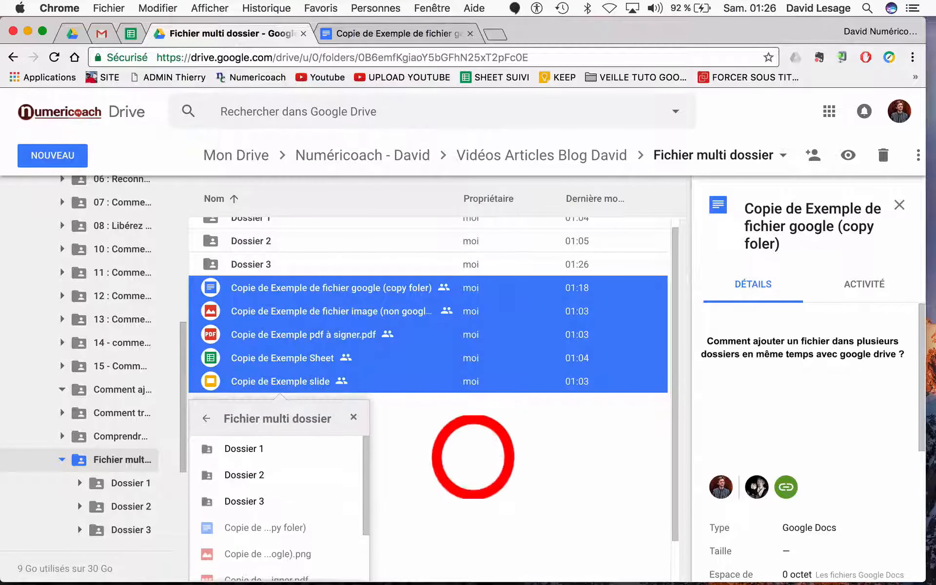
scroll(472, 457, down, 2)
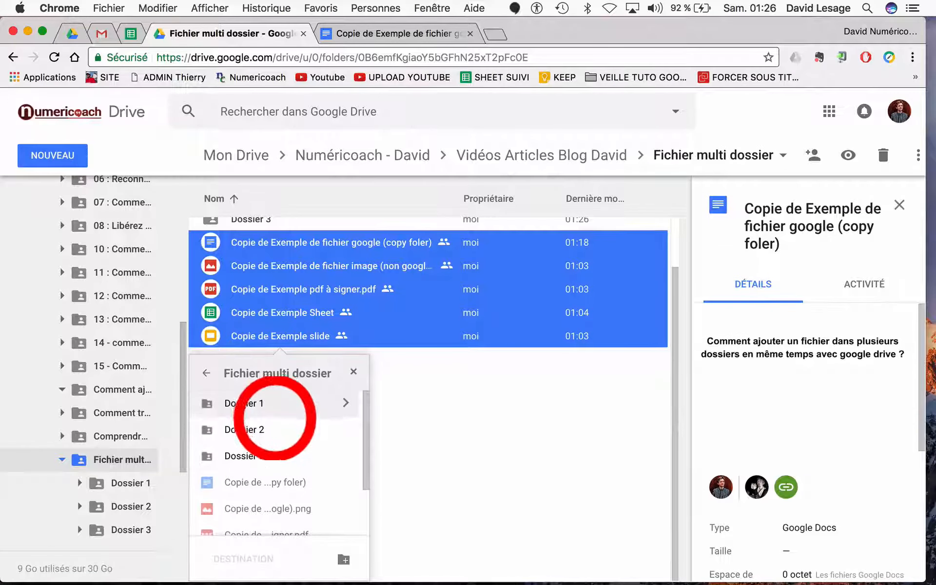
click(240, 456)
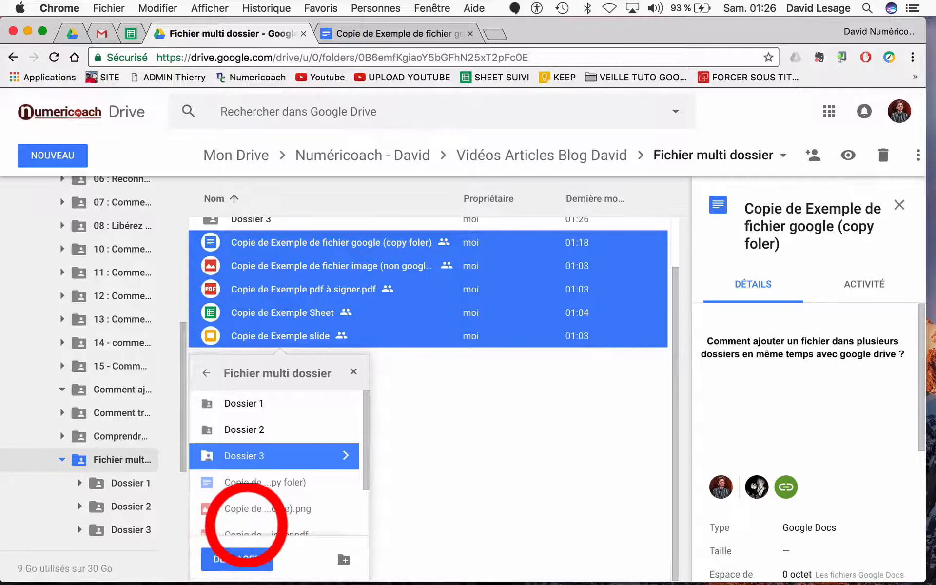
key(super)
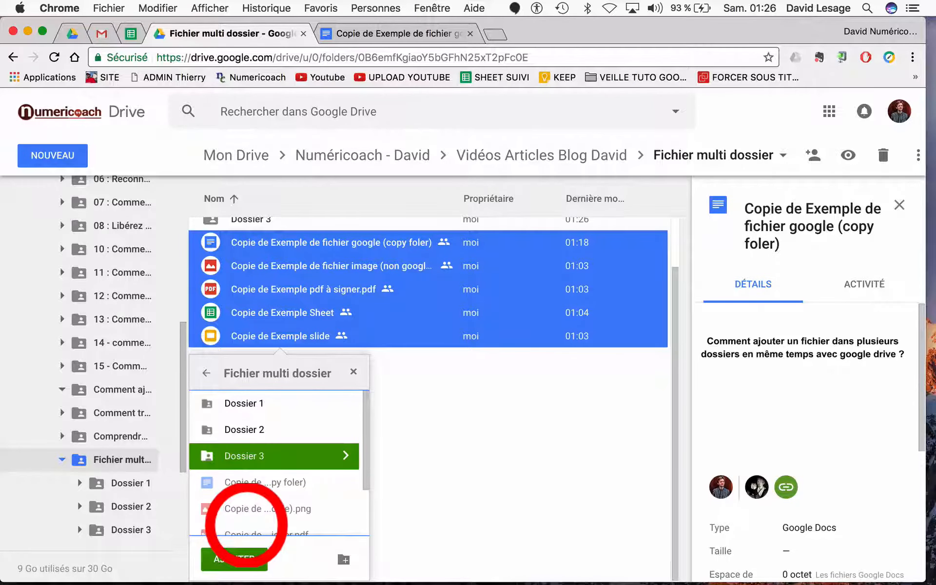
key(super)
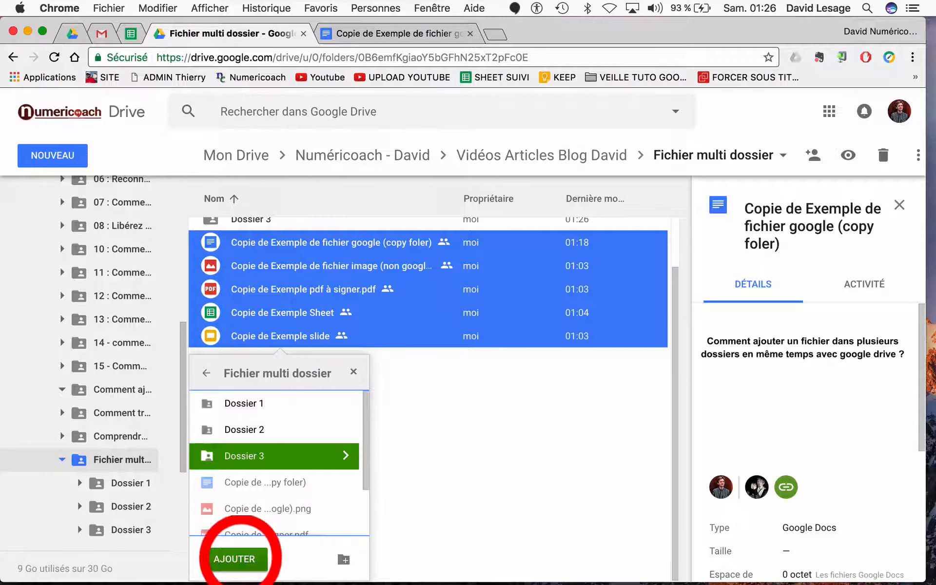
super+click(234, 558)
click(231, 554)
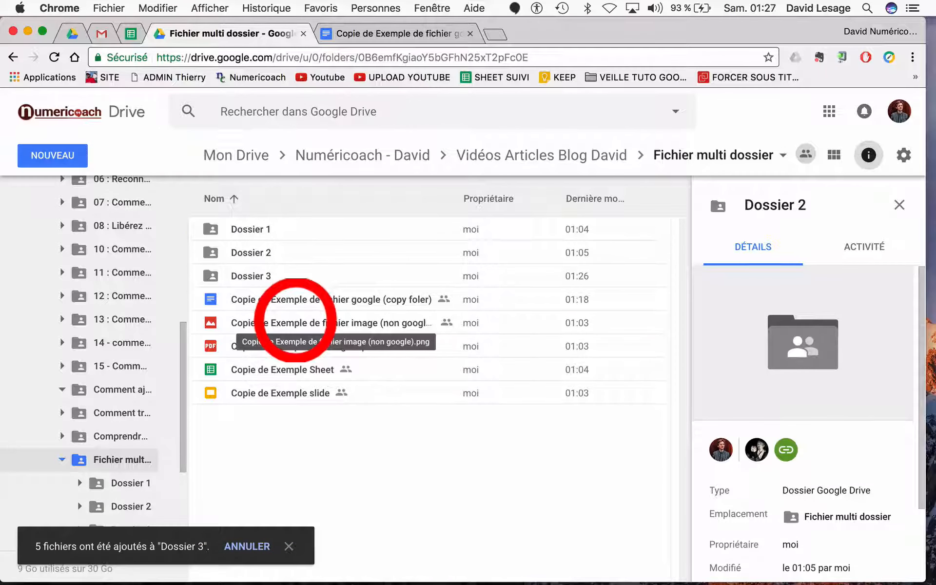
- Examine the locations in the details of Copie de Exemple de fichier image (non google).png and open Dossier 3 to view its contents
click(292, 319)
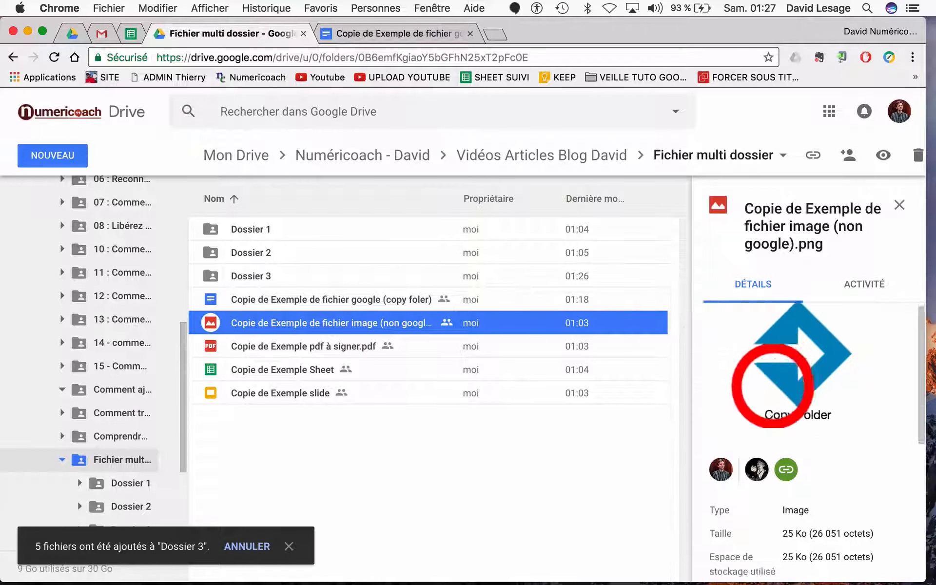
scroll(765, 387, down, 5)
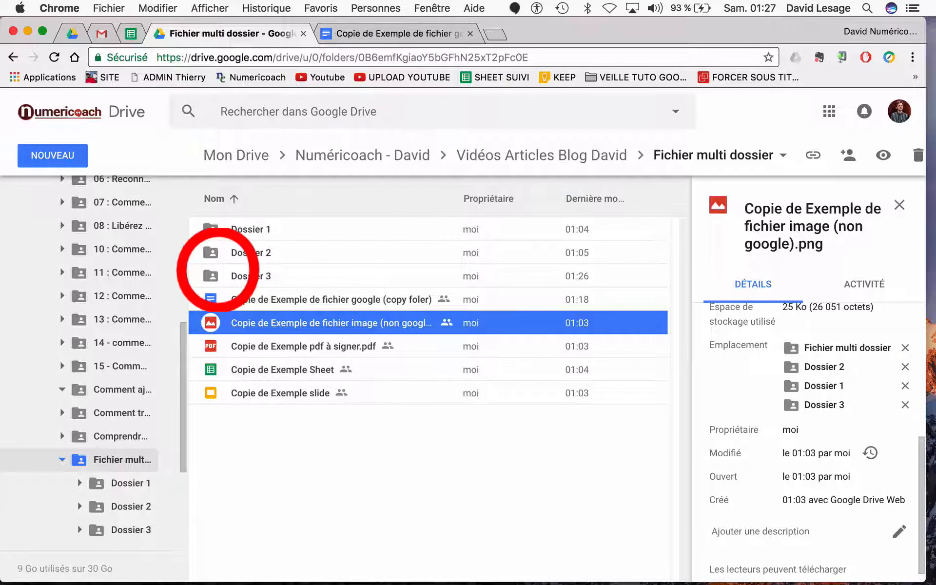
double_click(249, 274)
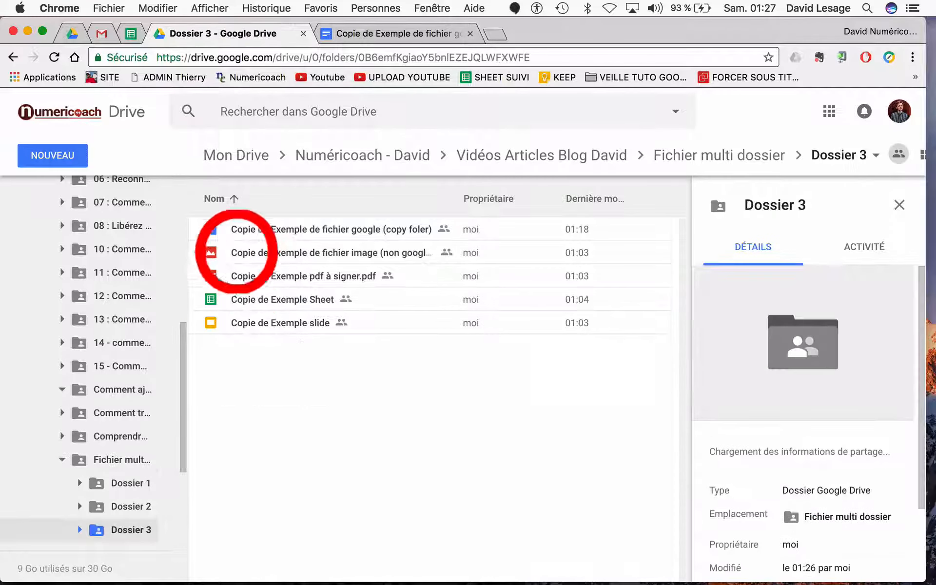
- Delete Copie de Exemple de fichier google (copy foler) from within Dossier 3
click(253, 227)
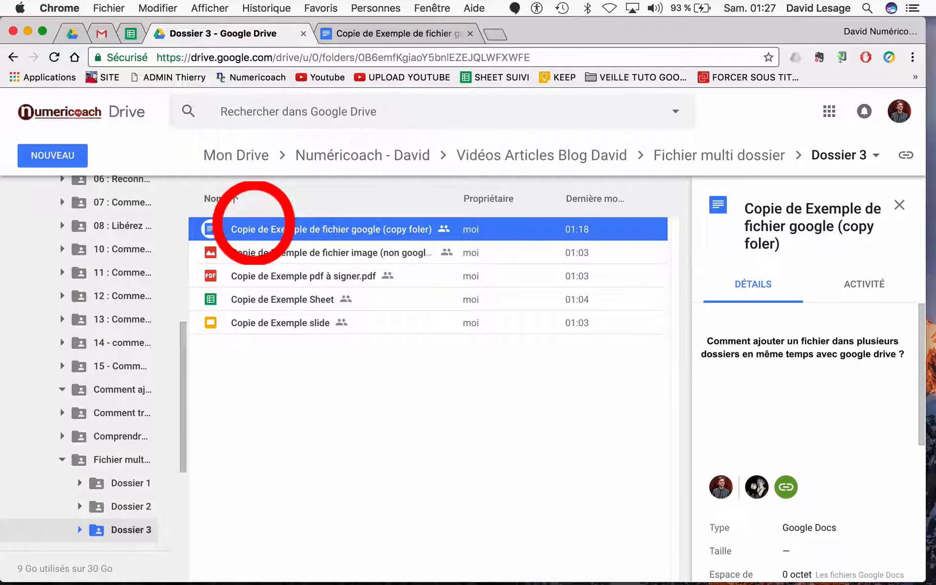
right_click(253, 225)
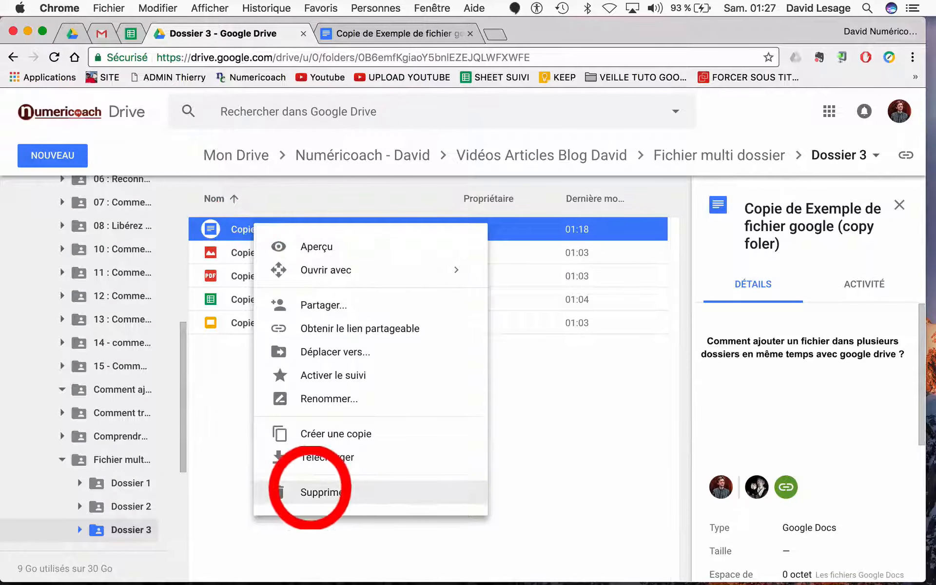
click(310, 487)
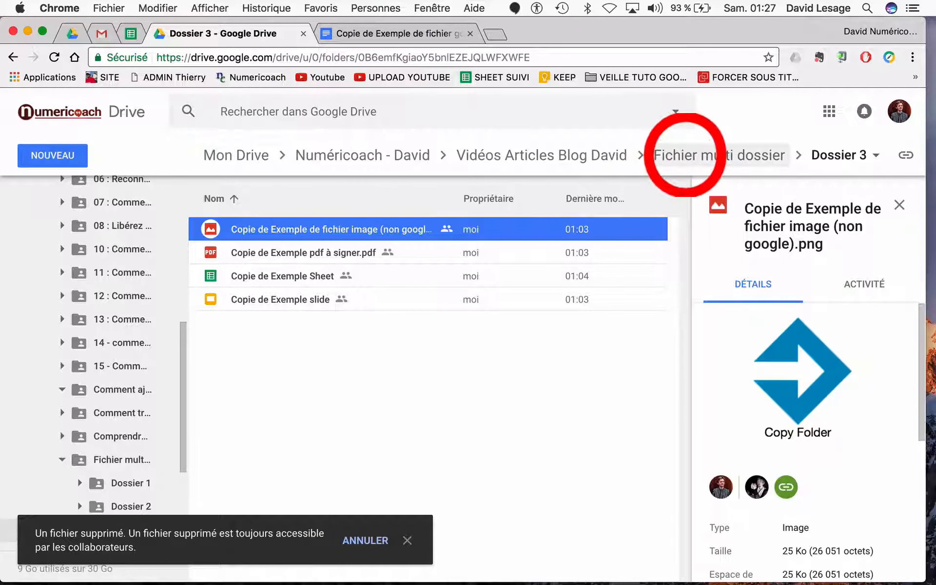
- Check Fichier multi dossier, Dossier 1 and Dossier 2 for the deleted Google Docs file, and return to Fichier multi dossier
click(684, 155)
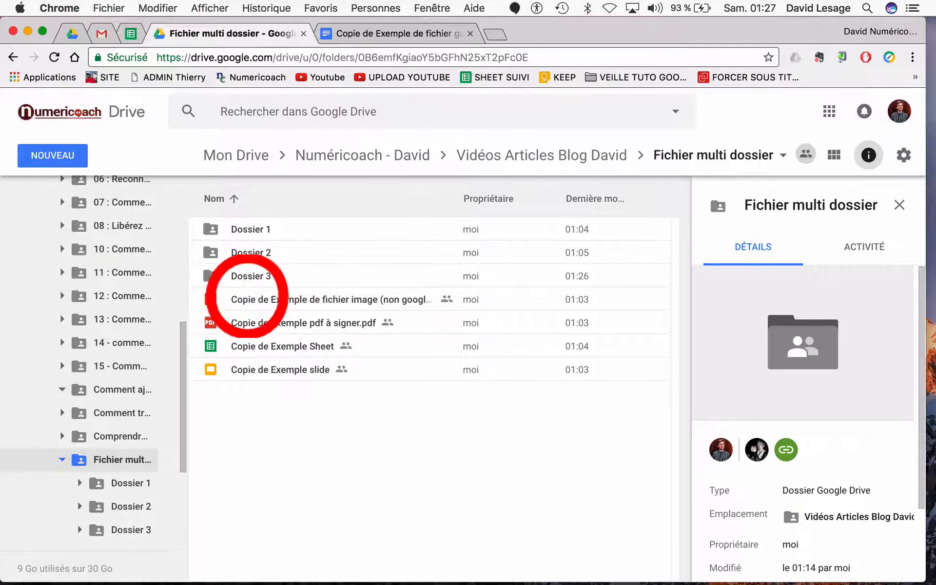
double_click(245, 229)
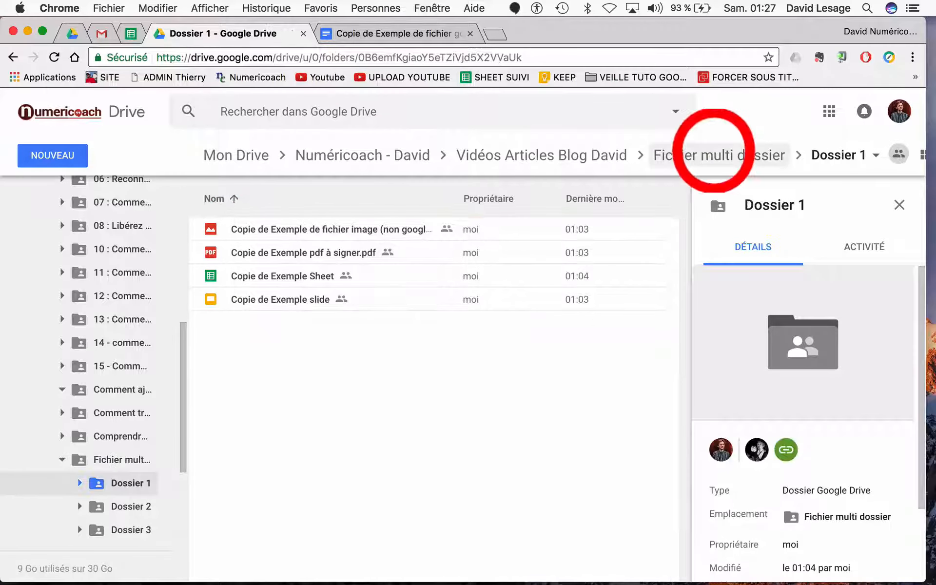
click(702, 156)
double_click(300, 252)
click(300, 252)
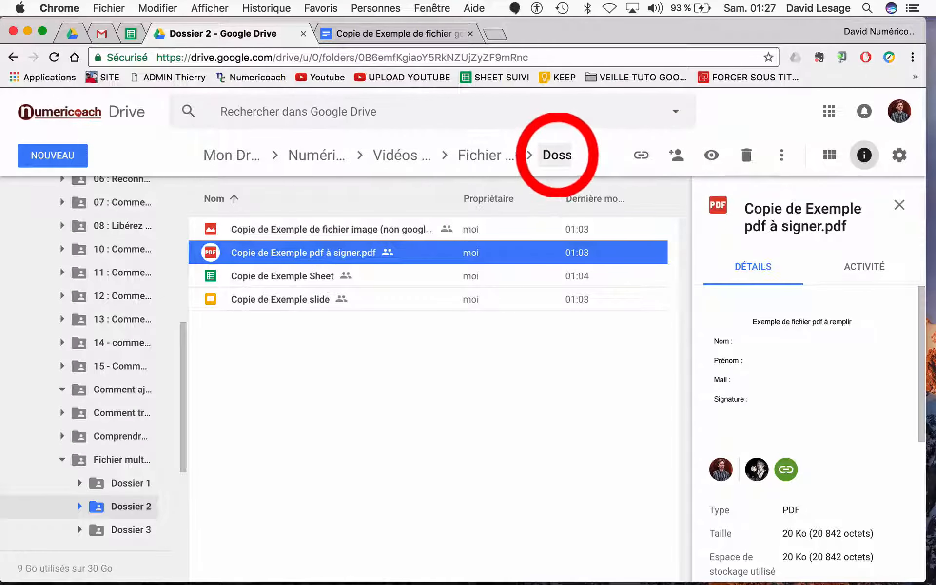
click(557, 155)
click(563, 155)
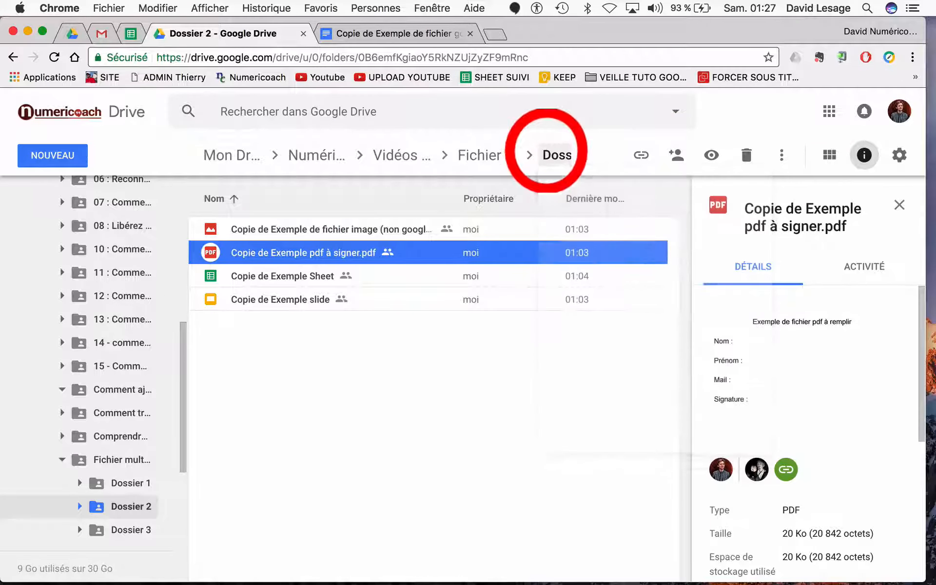
click(13, 57)
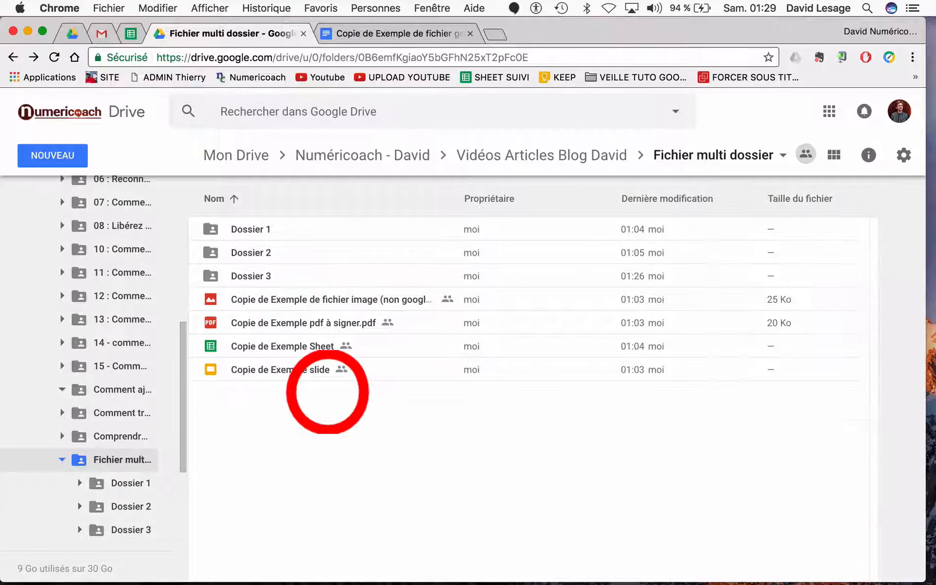
- Show the details of Copie de Exemple Sheet and examine its list of locations
click(261, 345)
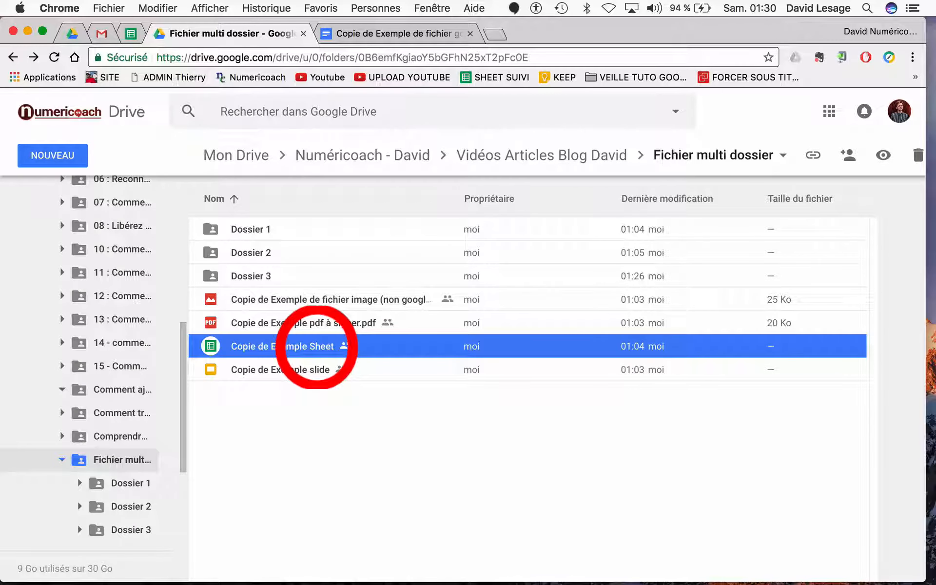
right_click(315, 347)
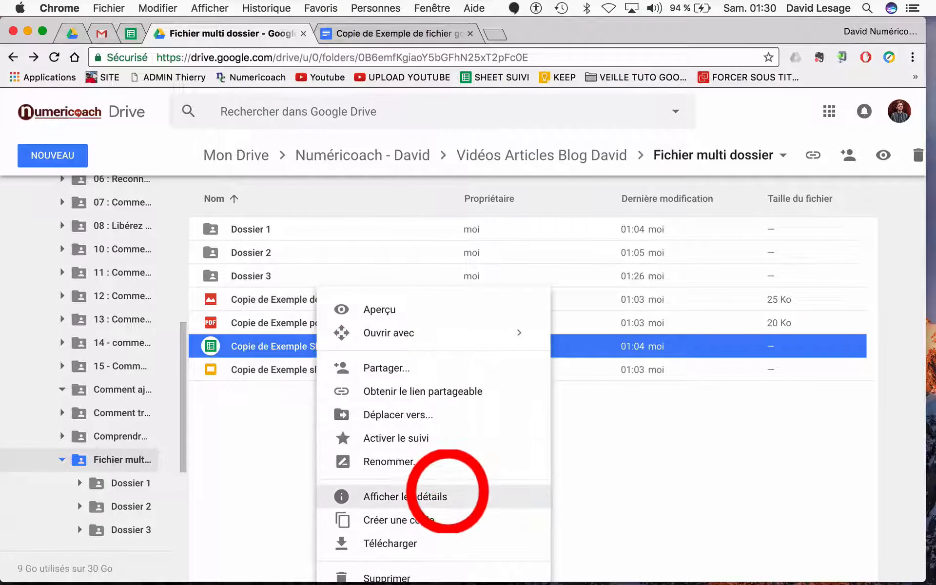
click(446, 494)
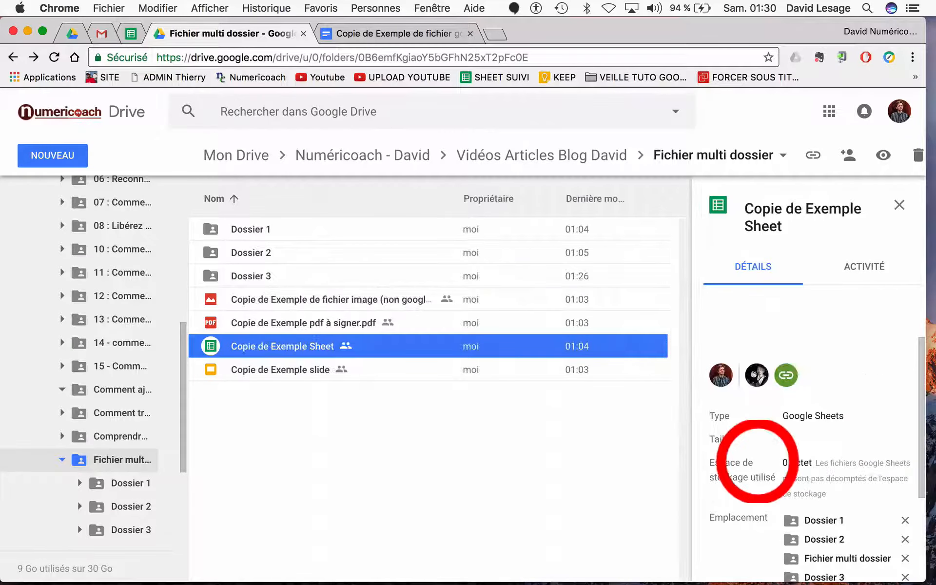
scroll(757, 461, down, 1)
scroll(745, 448, down, 3)
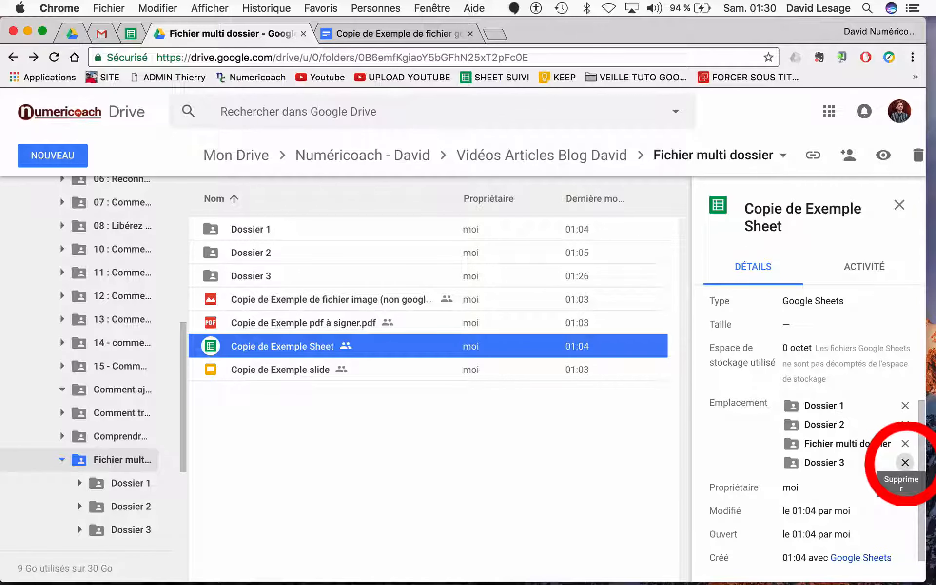
- Remove Copie de Exemple Sheet from Dossier 3, Dossier 2 and Fichier multi dossier through its location list, keeping only Dossier 1
click(904, 462)
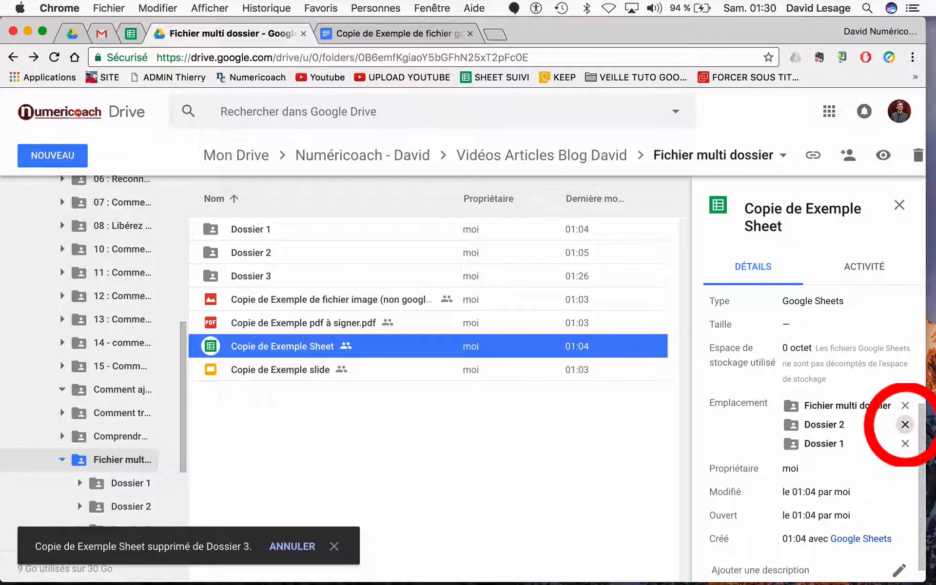
click(905, 424)
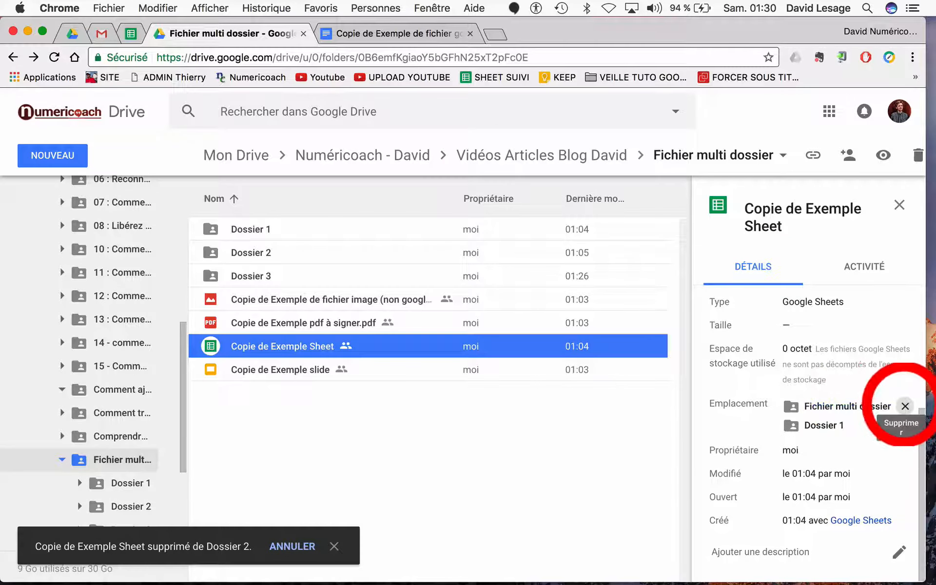
click(904, 406)
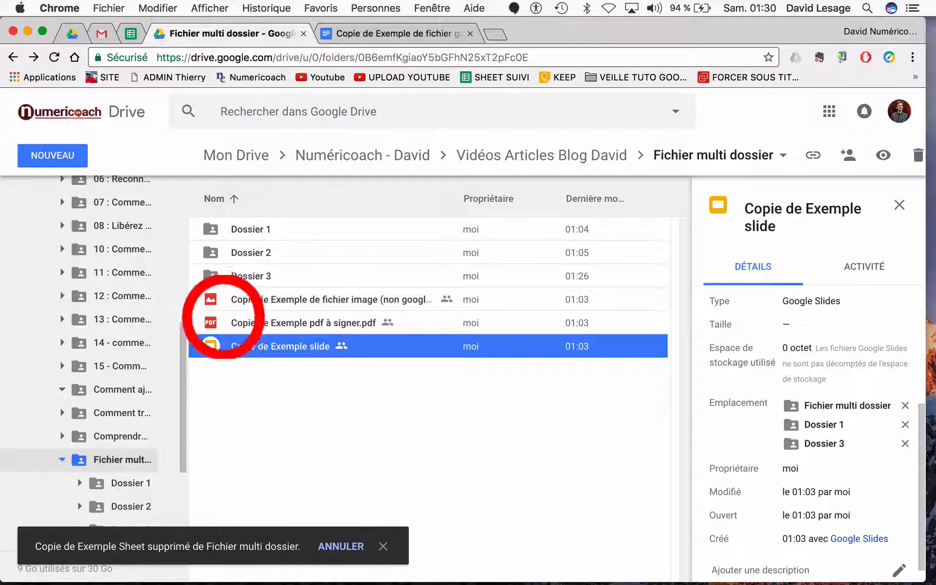
- Open Dossier 1 and check that Copie de Exemple Sheet is there by selecting it
click(273, 393)
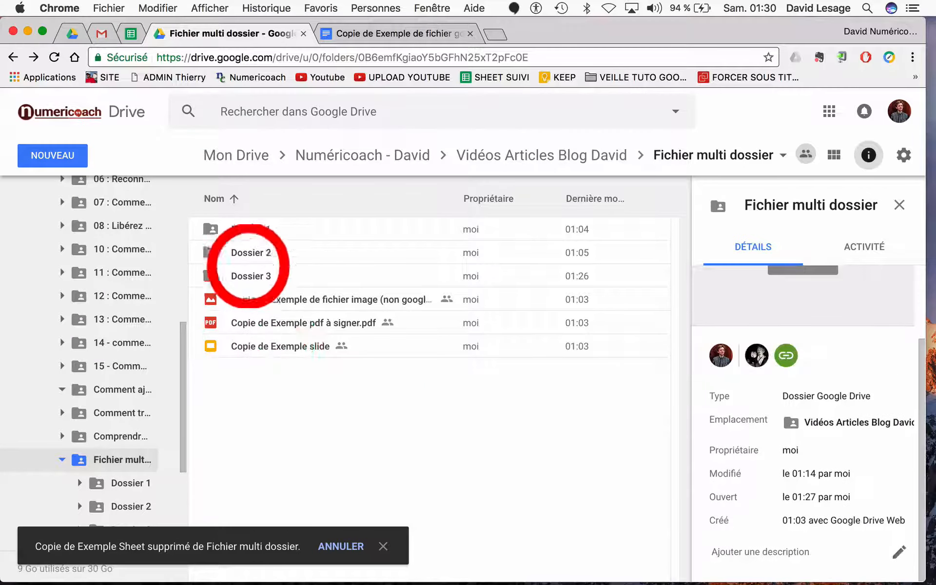
double_click(247, 227)
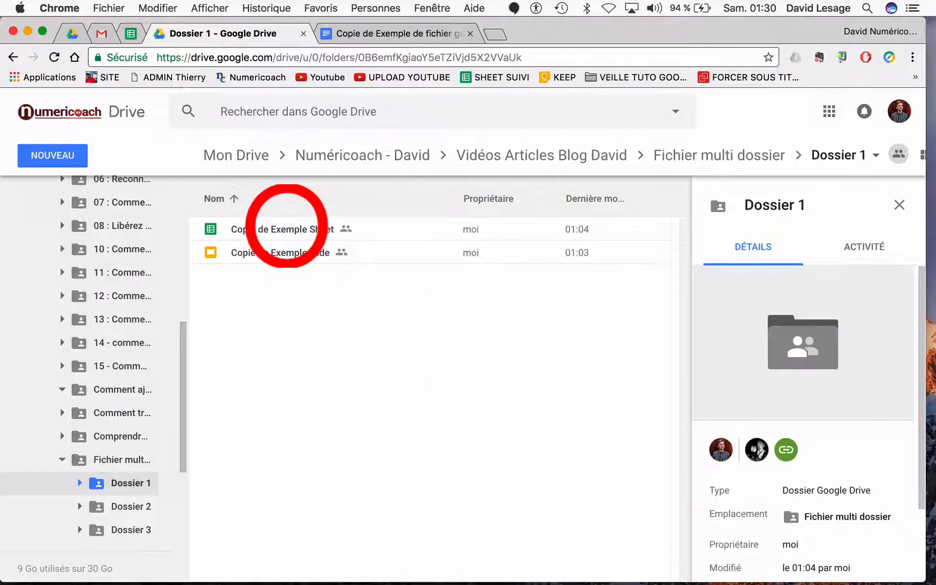
click(287, 225)
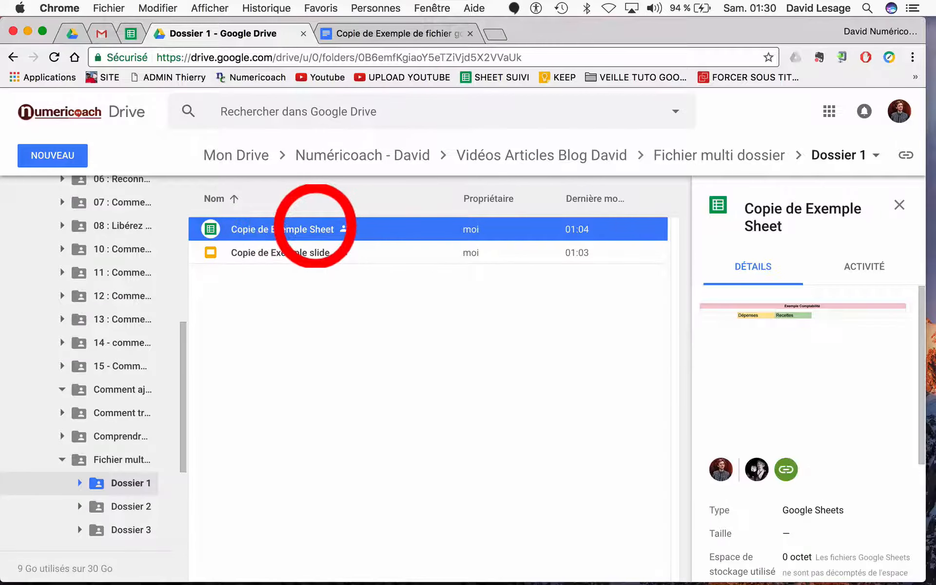